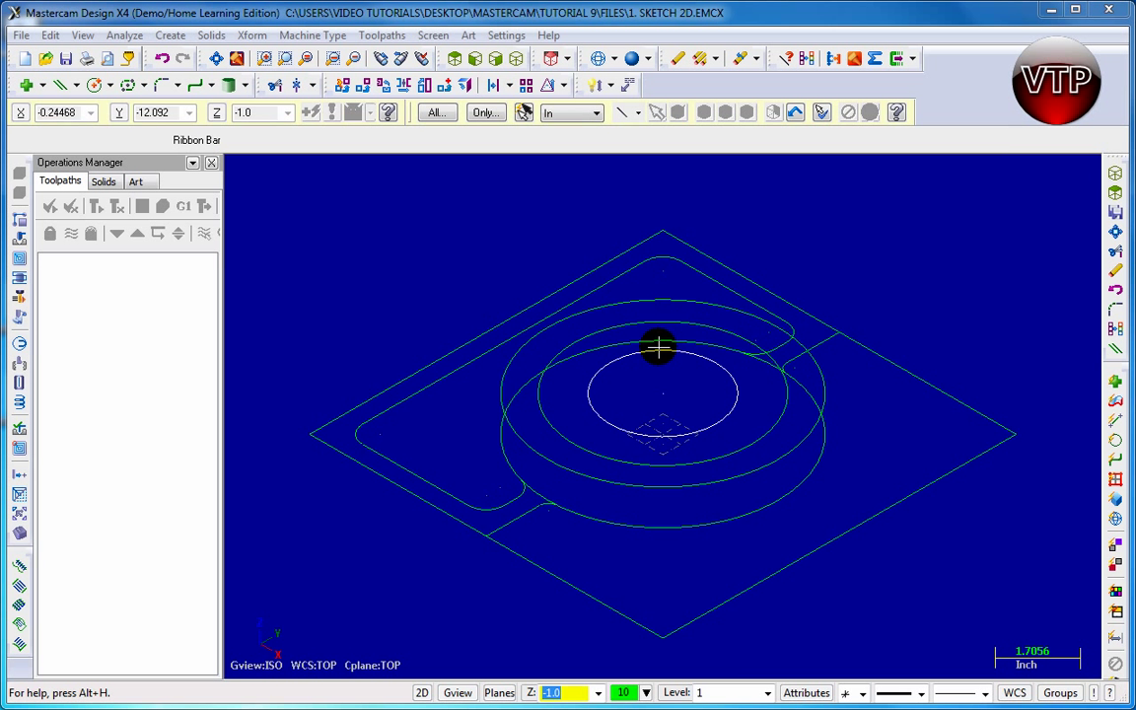
Step: Set the status-bar construction depth Z to 0.0
left_click(529, 694)
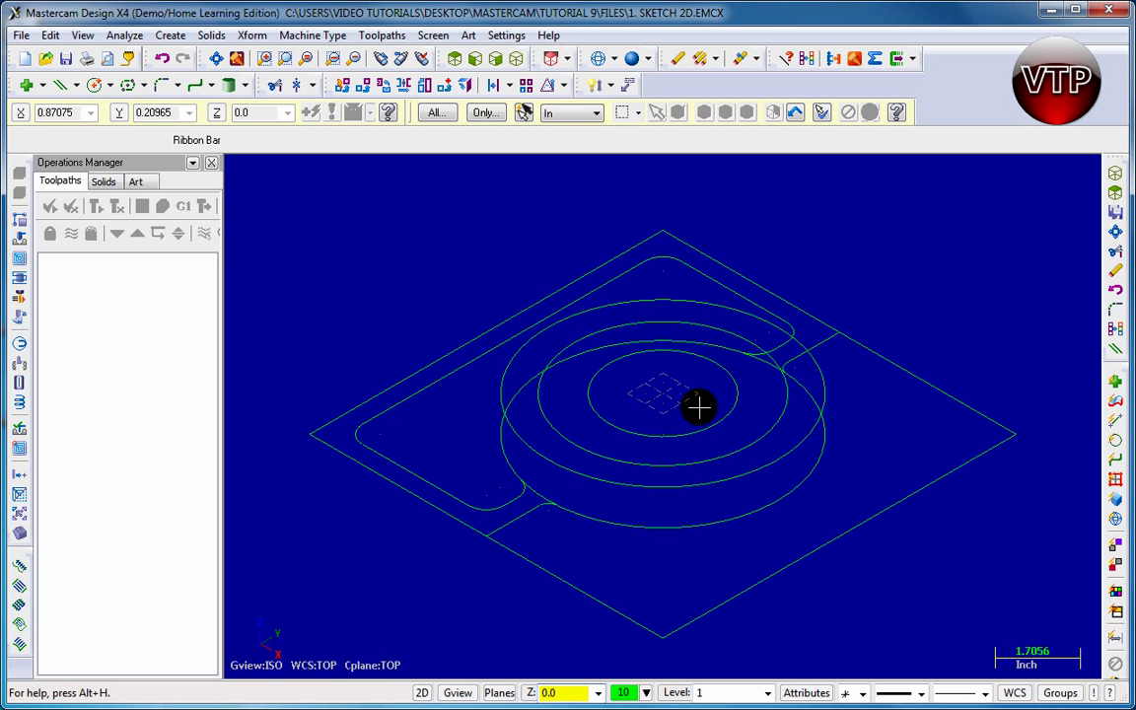
Step: Switch the graphics view to Top to look at the part from directly above
left_click(455, 59)
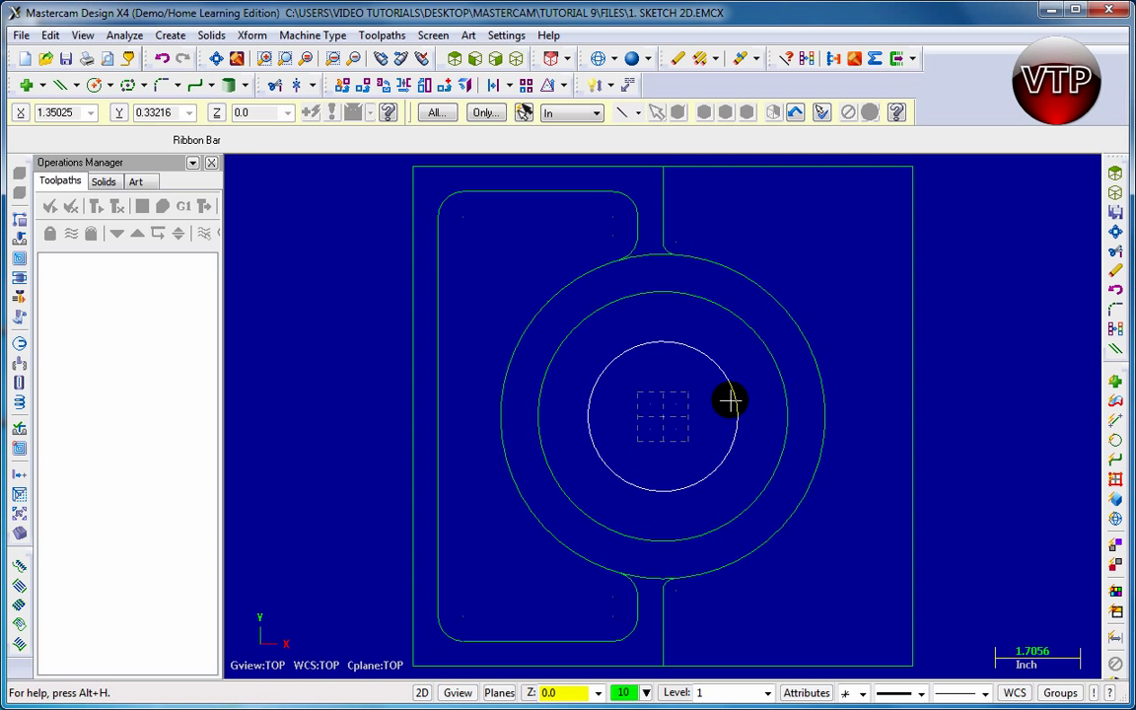
Step: Draw 3.0-long horizontal and vertical endpoint lines across the inner circle's opposite quadrants
left_click(78, 85)
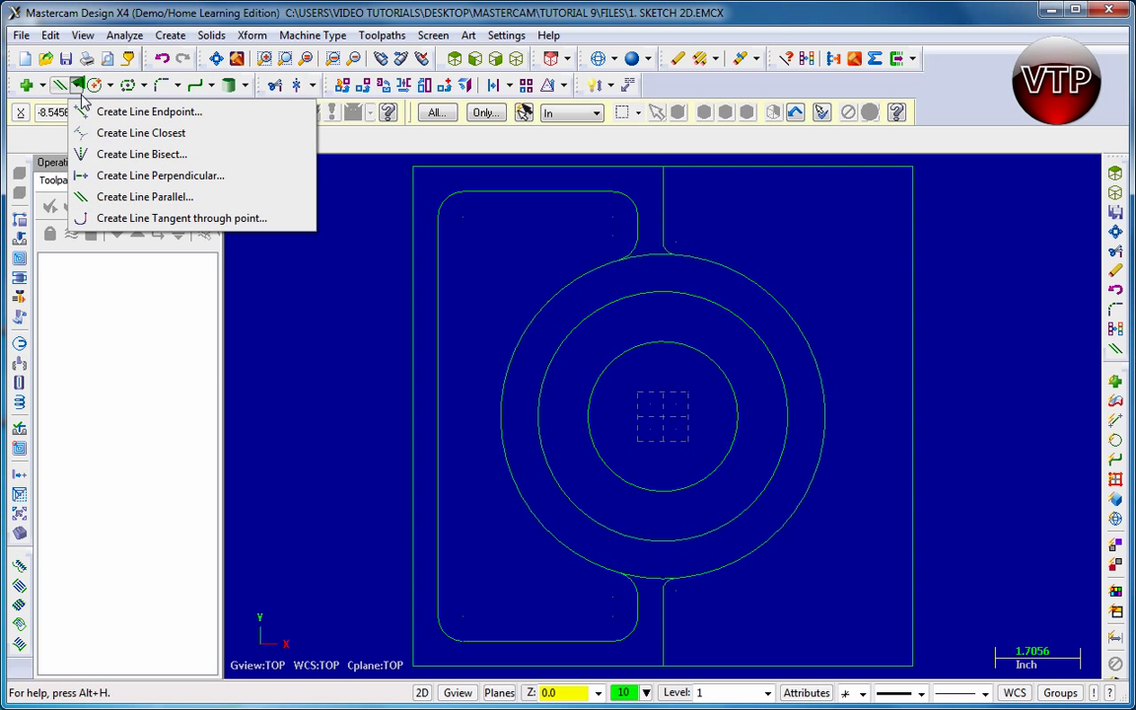
left_click(118, 111)
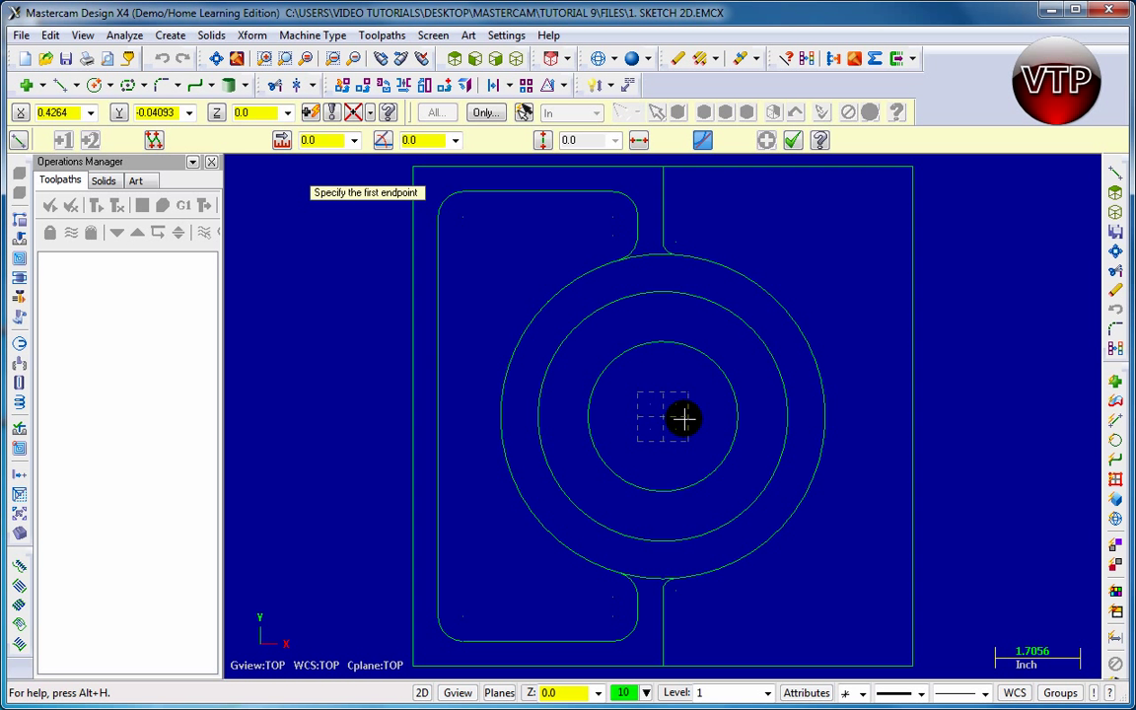
left_click(590, 419)
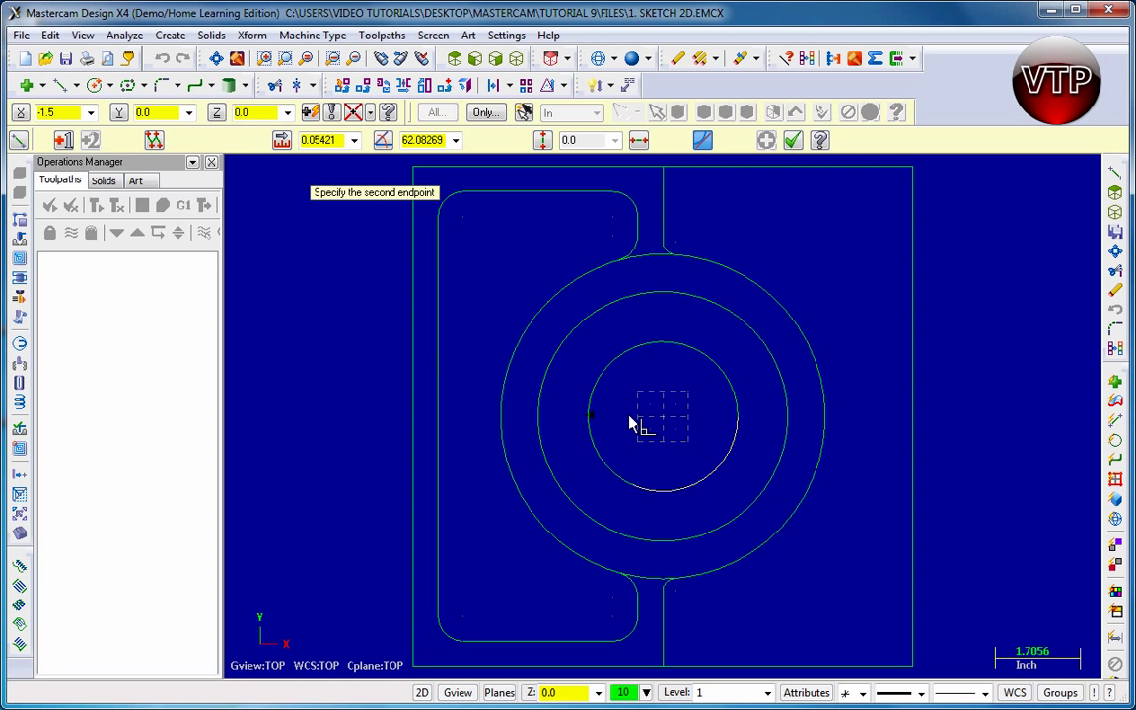
left_click(736, 418)
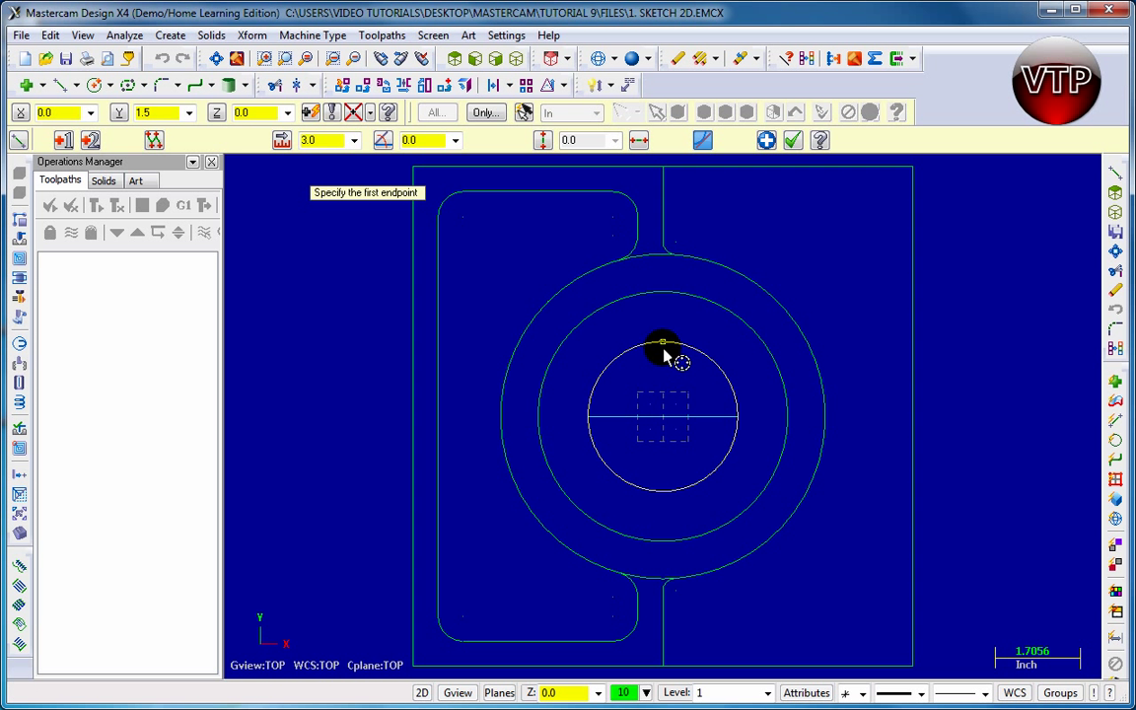
left_click(662, 343)
left_click(666, 494)
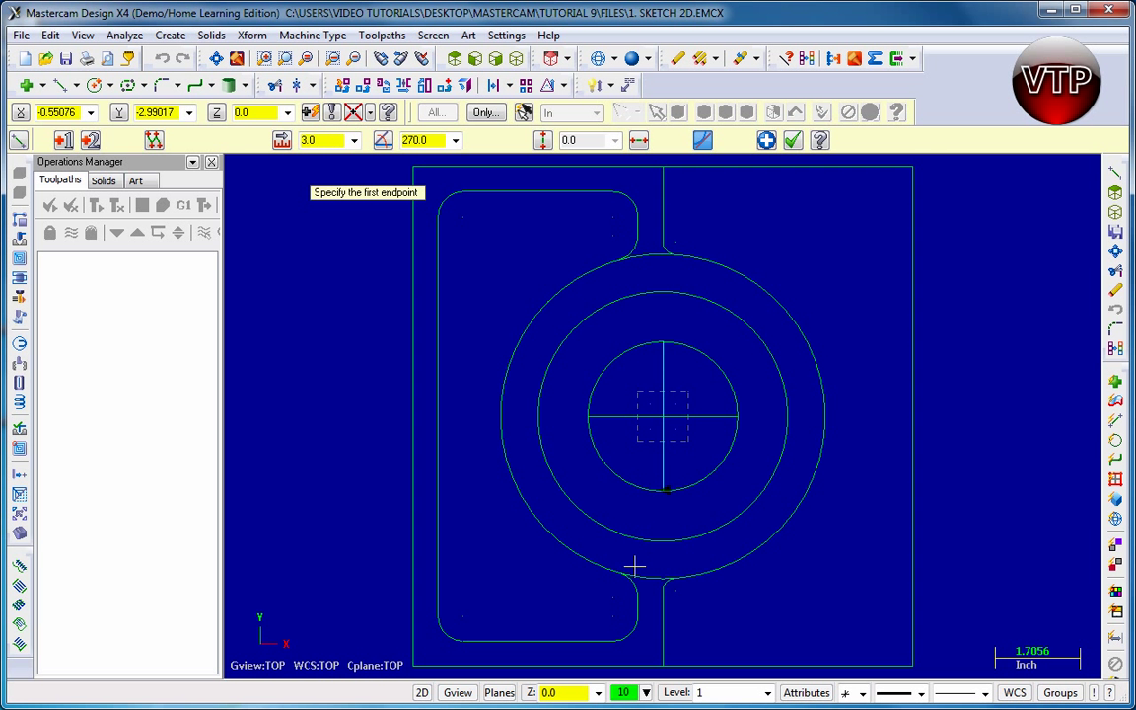
left_click(792, 140)
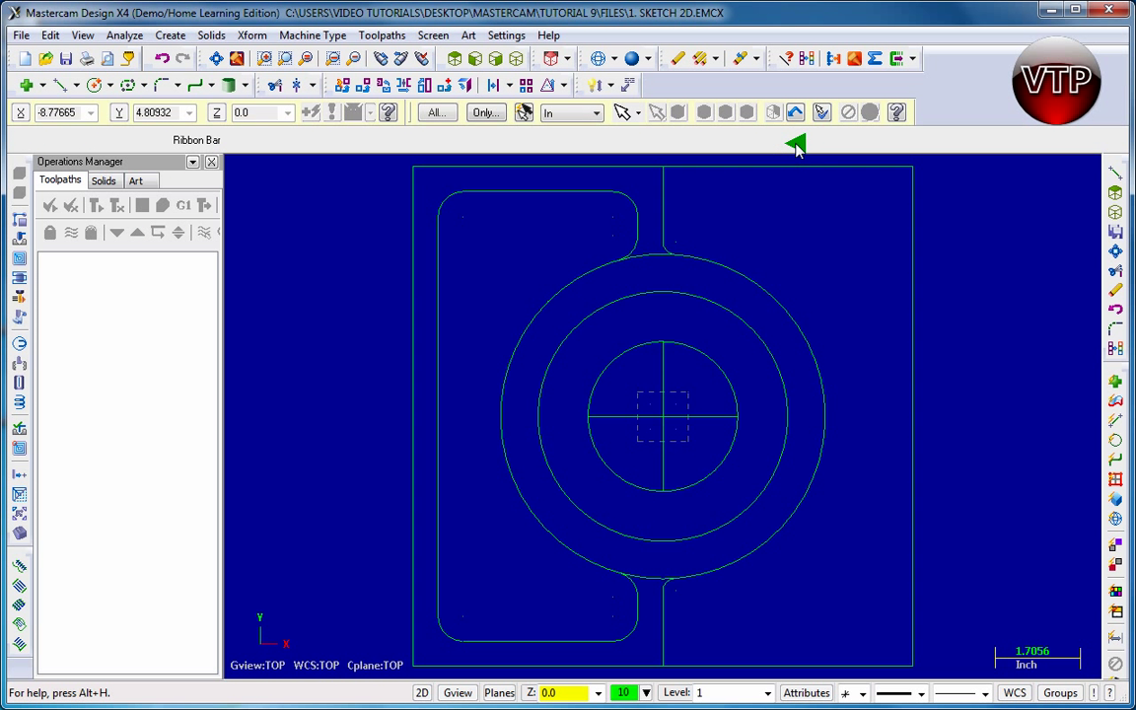
Step: Offset the horizontal centre line 0.25 above and 0.25 below with Create Line Parallel
left_click(76, 85)
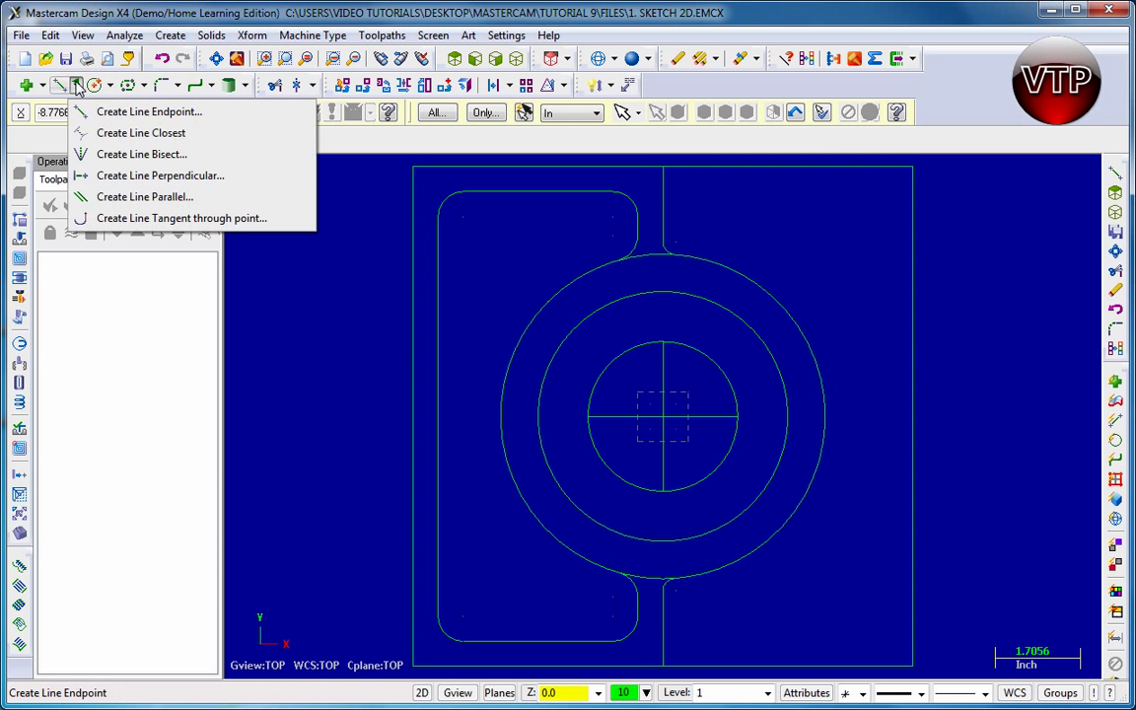
left_click(109, 198)
left_click(641, 418)
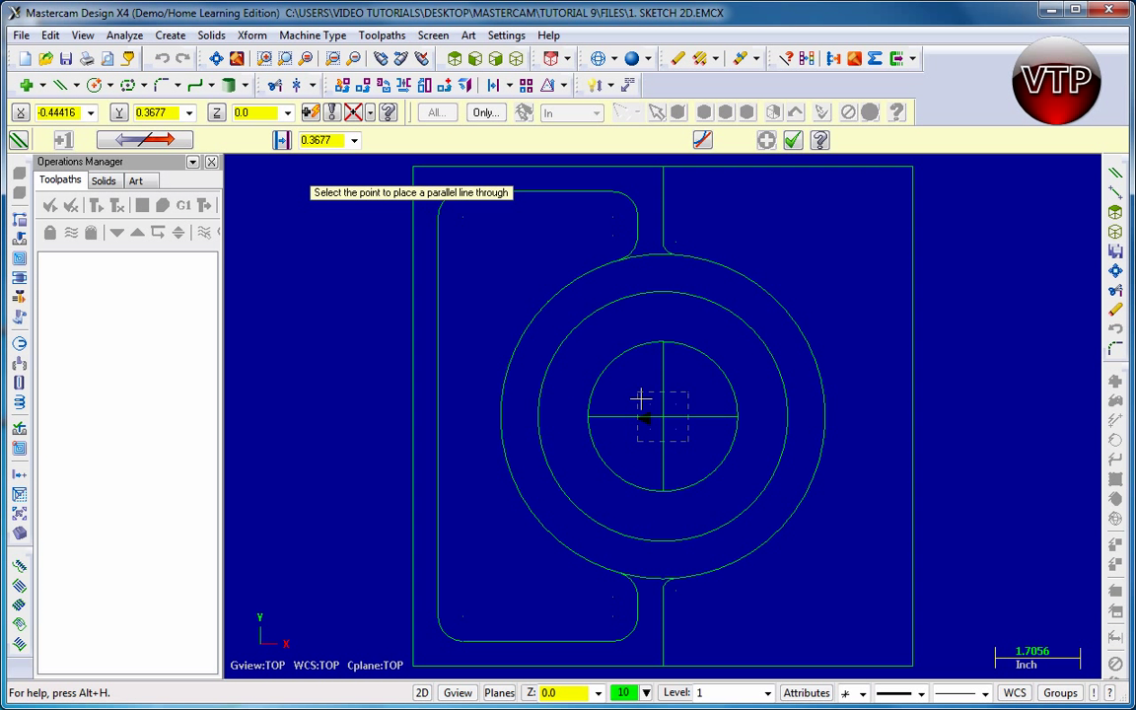
left_click(641, 399)
key("BackSpace")
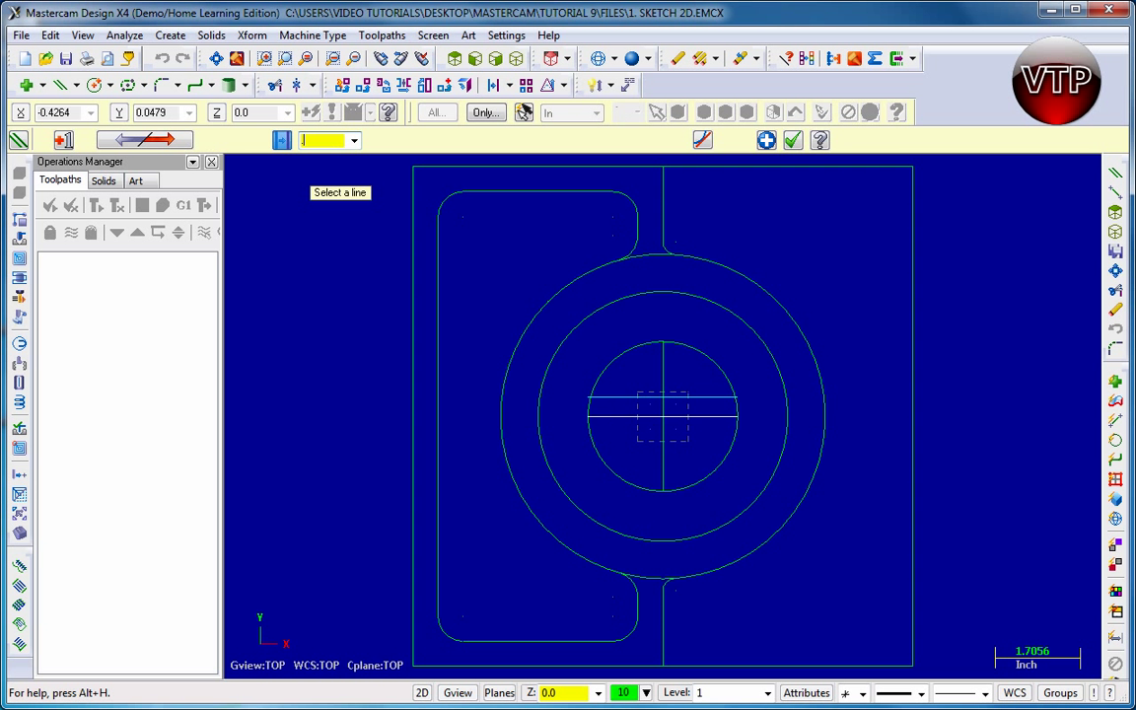
type(".25")
key("Return")
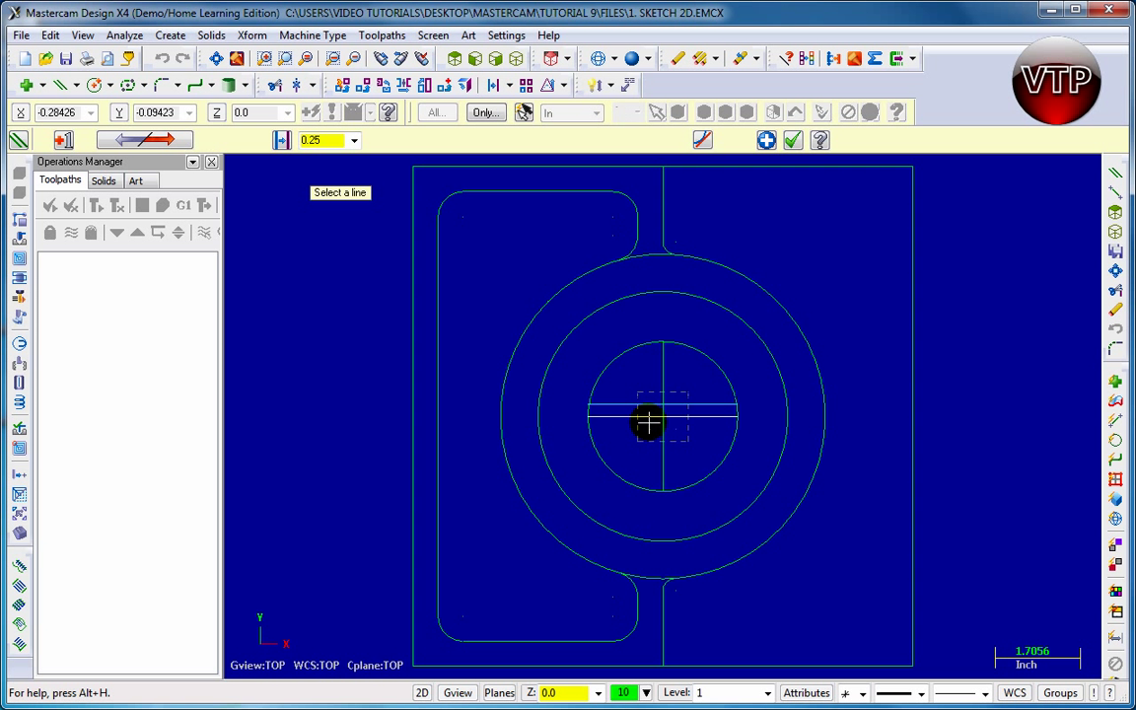
left_click(646, 419)
left_click(646, 434)
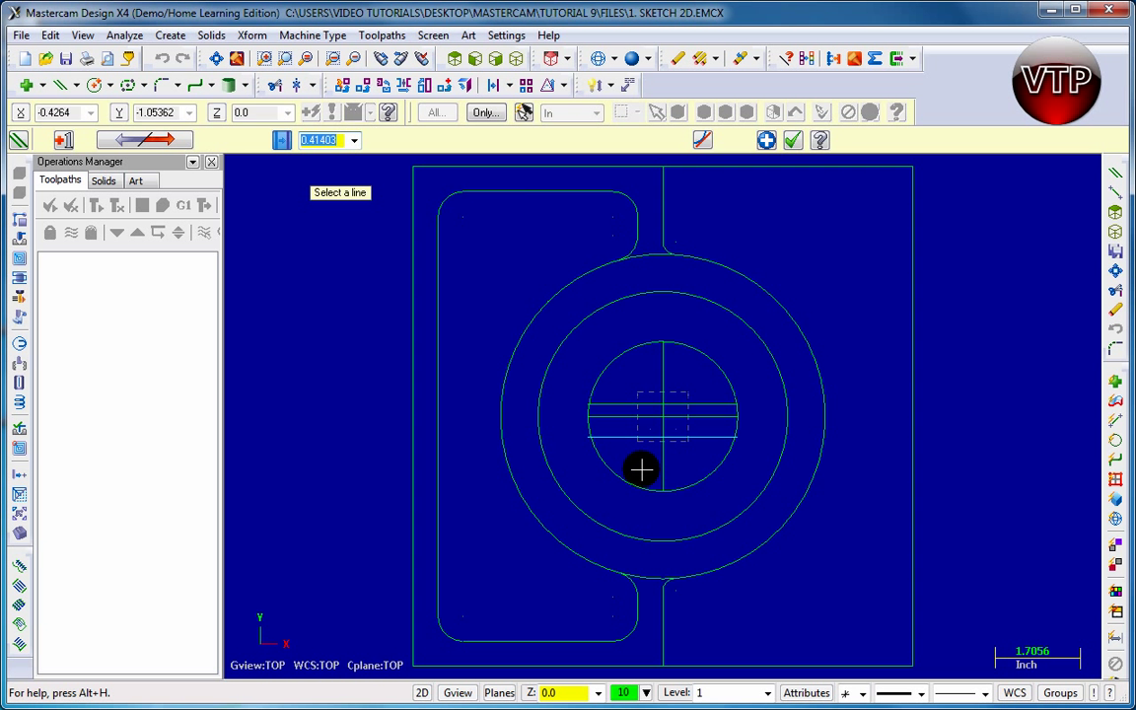
type(".25")
key("Return")
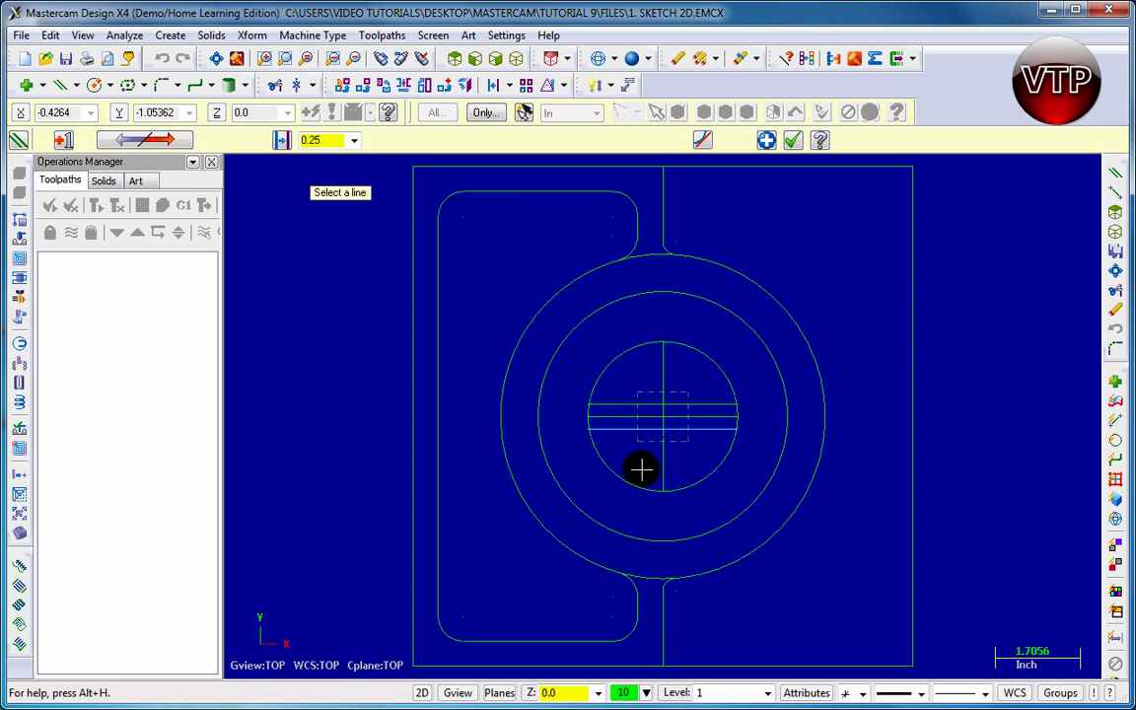
Step: Offset the vertical centre line 0.25 to the right and 0.25 to the left
left_click(663, 385)
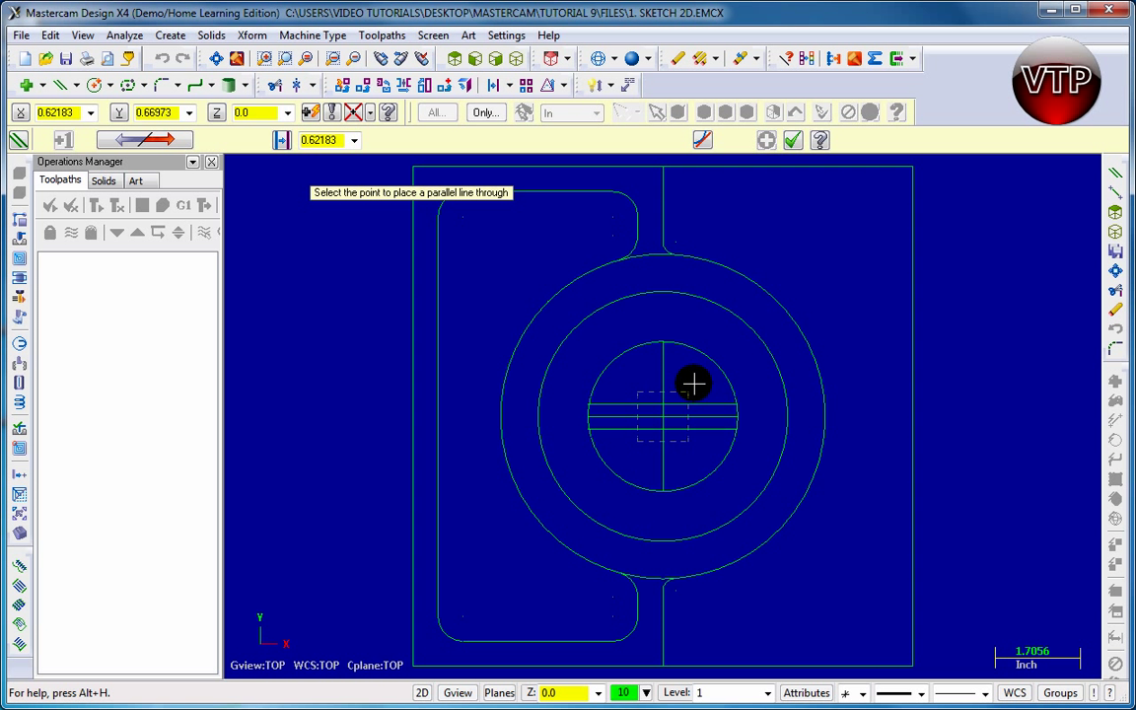
left_click(695, 382)
type(".25")
key("Return")
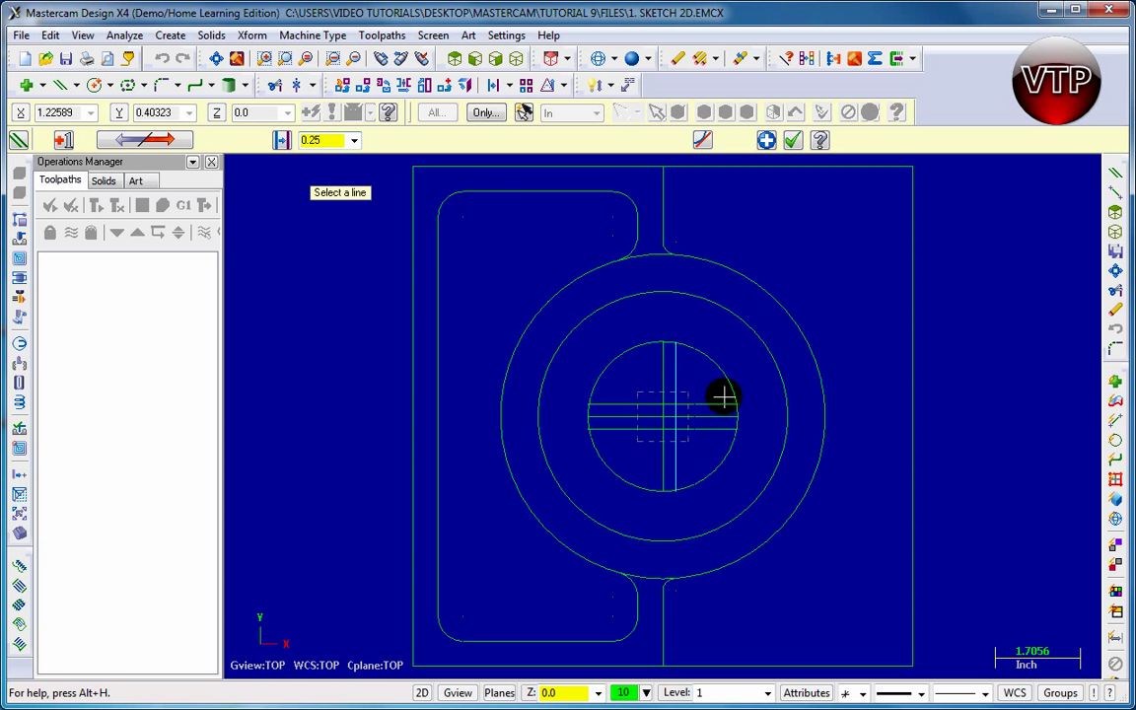
left_click(664, 393)
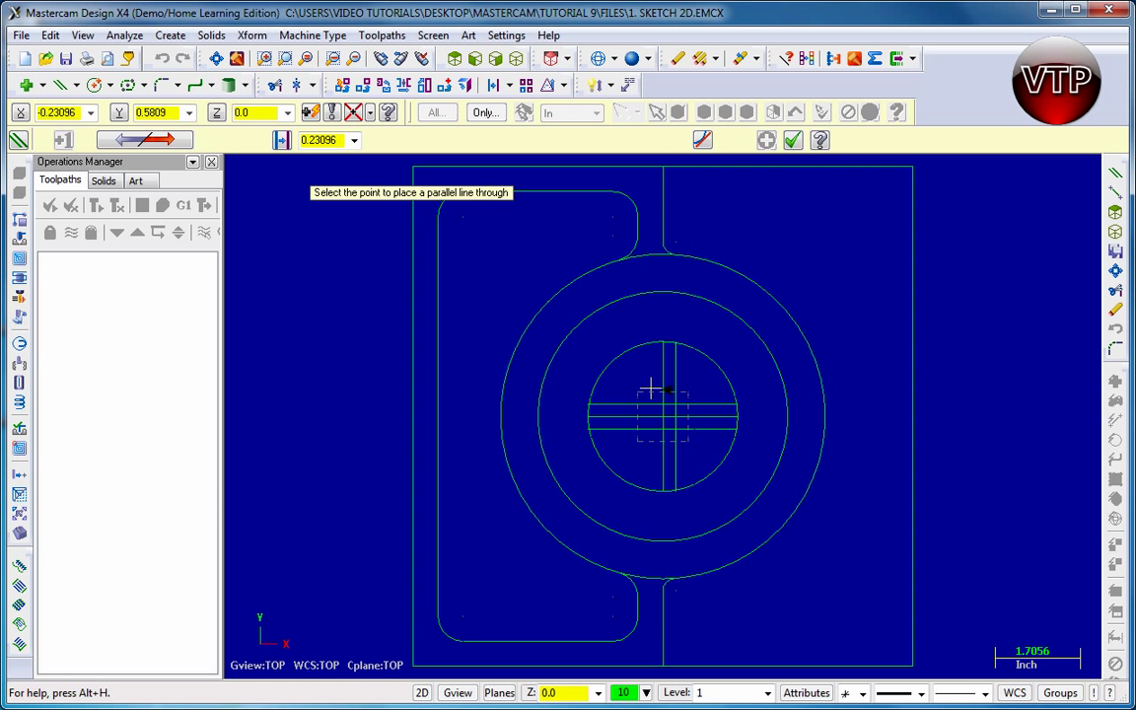
left_click(648, 387)
type(".25")
key("Return")
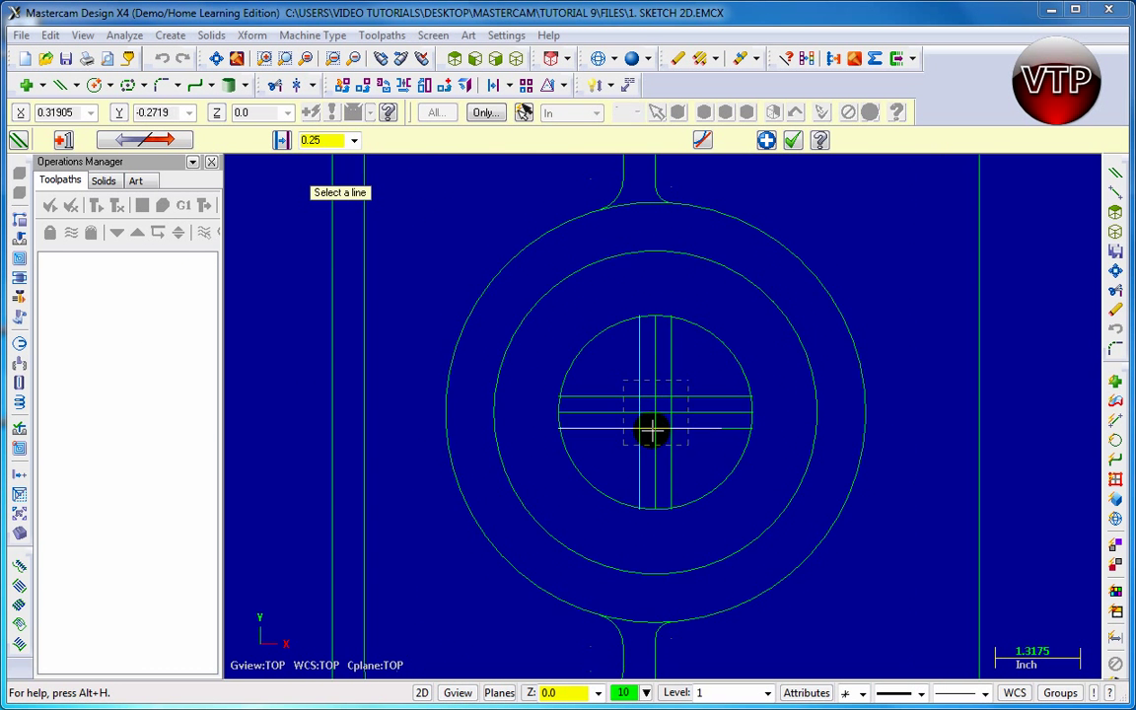
Step: Add another parallel line beside the vertical centre line and finish the parallel-line command
scroll(652, 431, "up", 5)
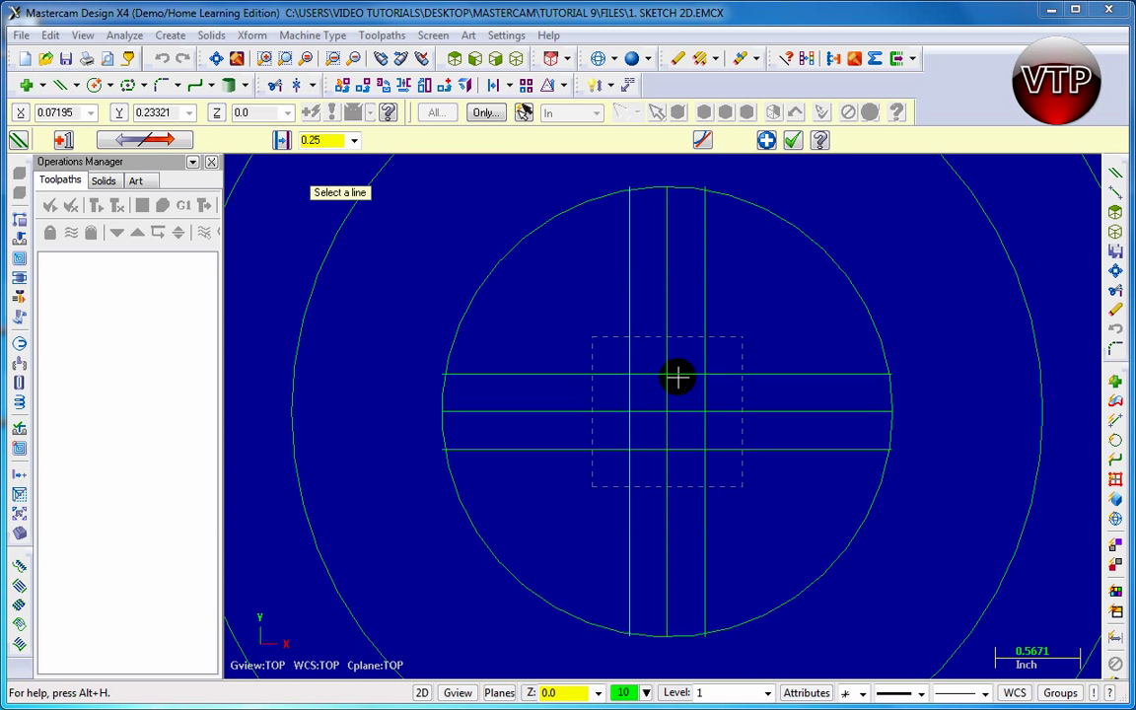
left_click(667, 272)
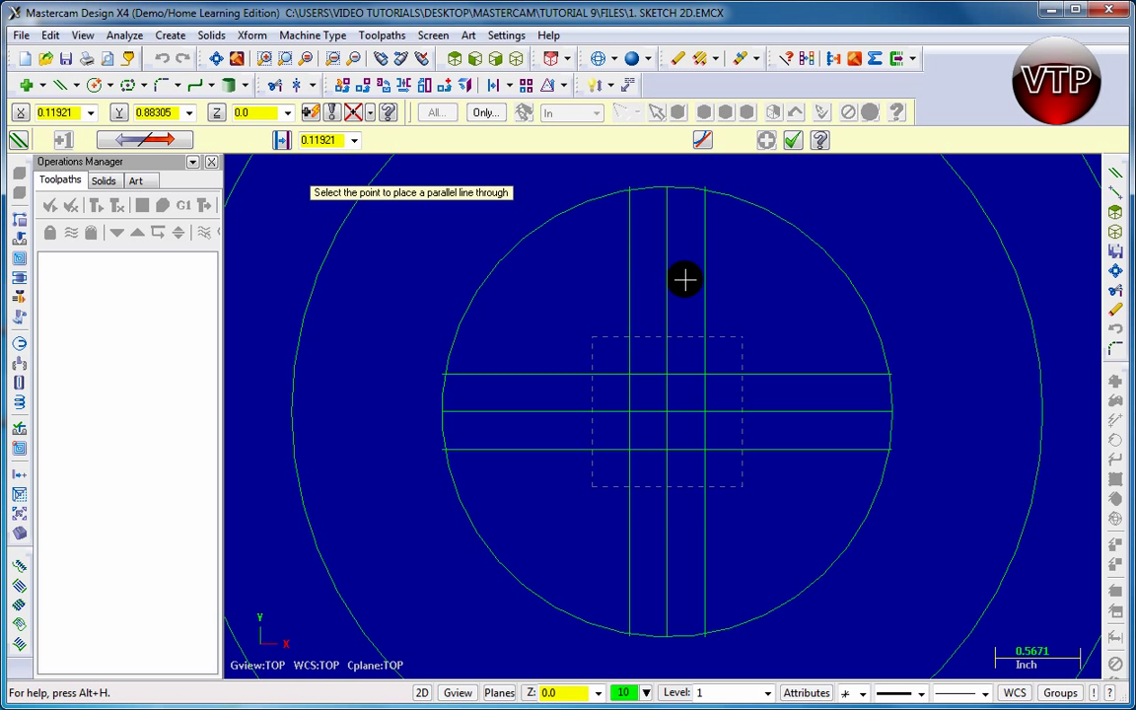
left_click(670, 274)
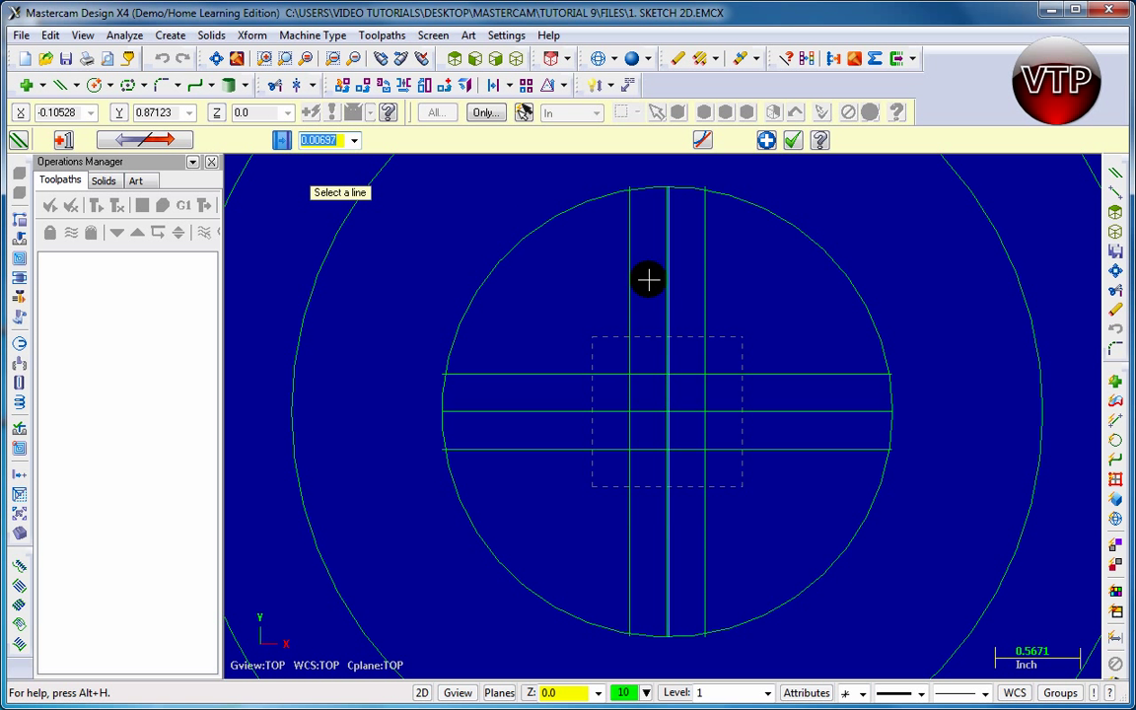
left_click(72, 87)
left_click(793, 141)
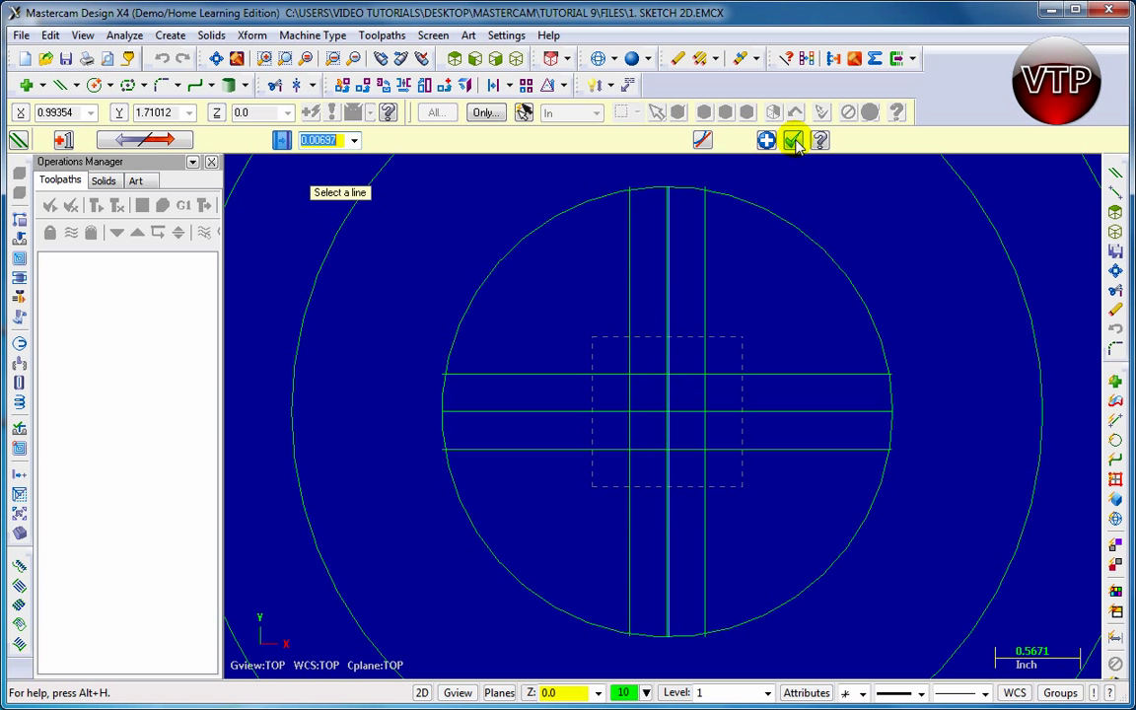
Step: Undo the extra line and delete both the vertical and horizontal centre lines
left_click(48, 36)
left_click(59, 59)
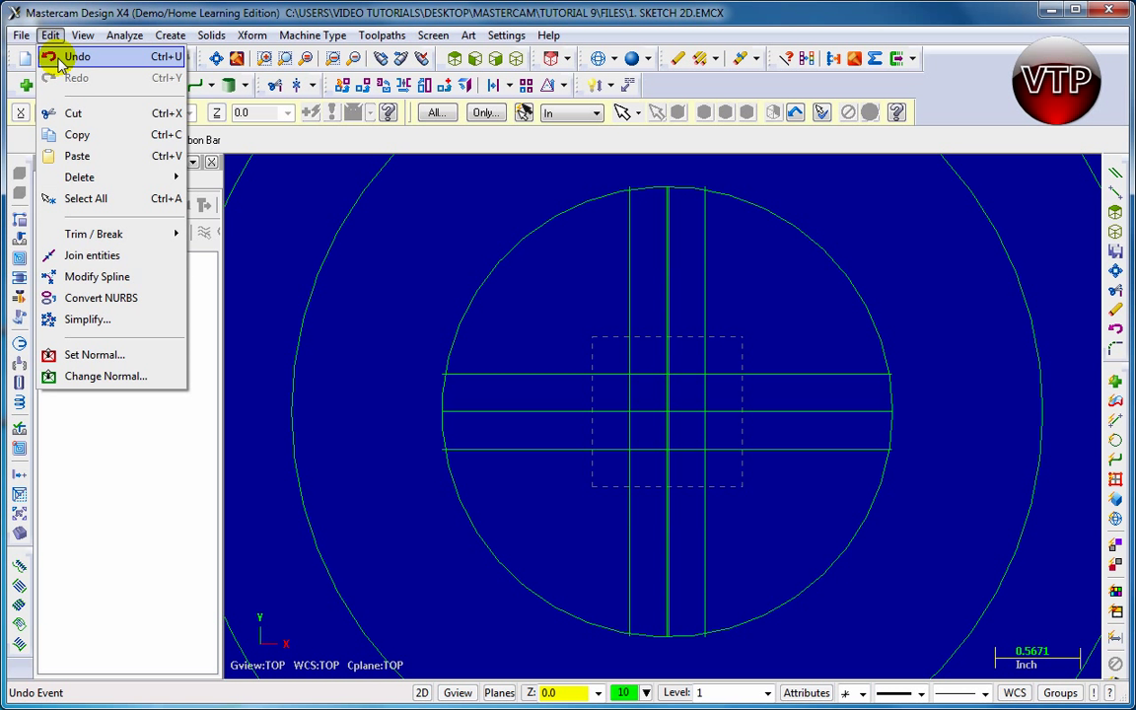
left_click(676, 304)
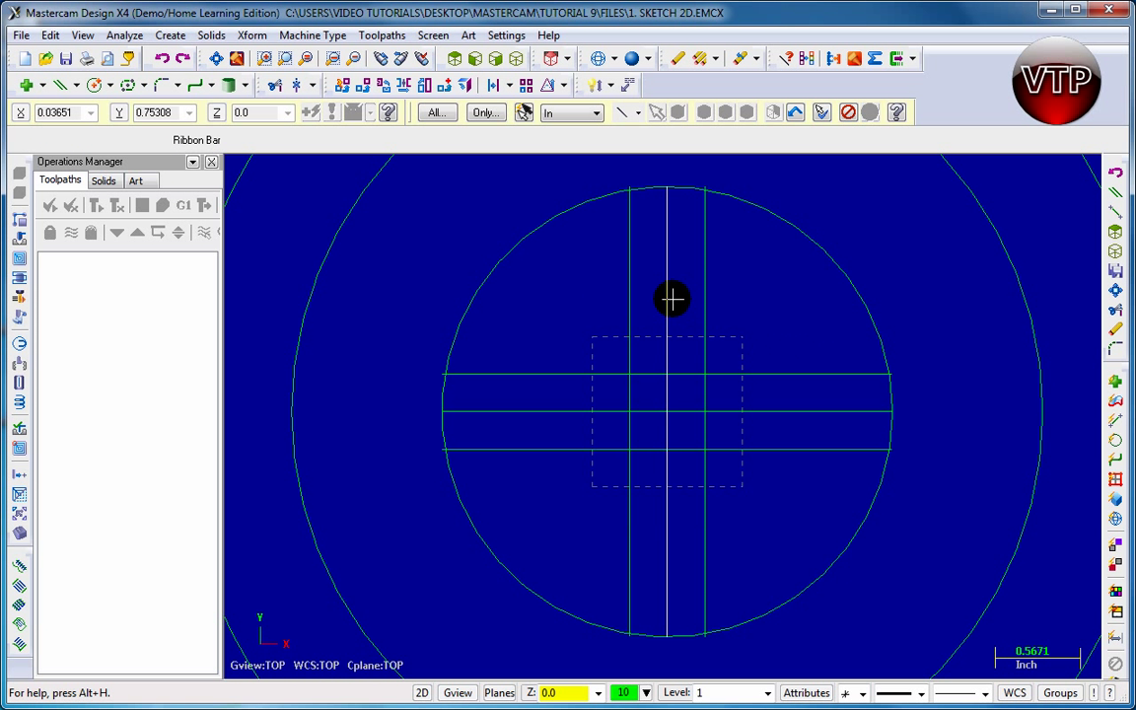
left_click(791, 398)
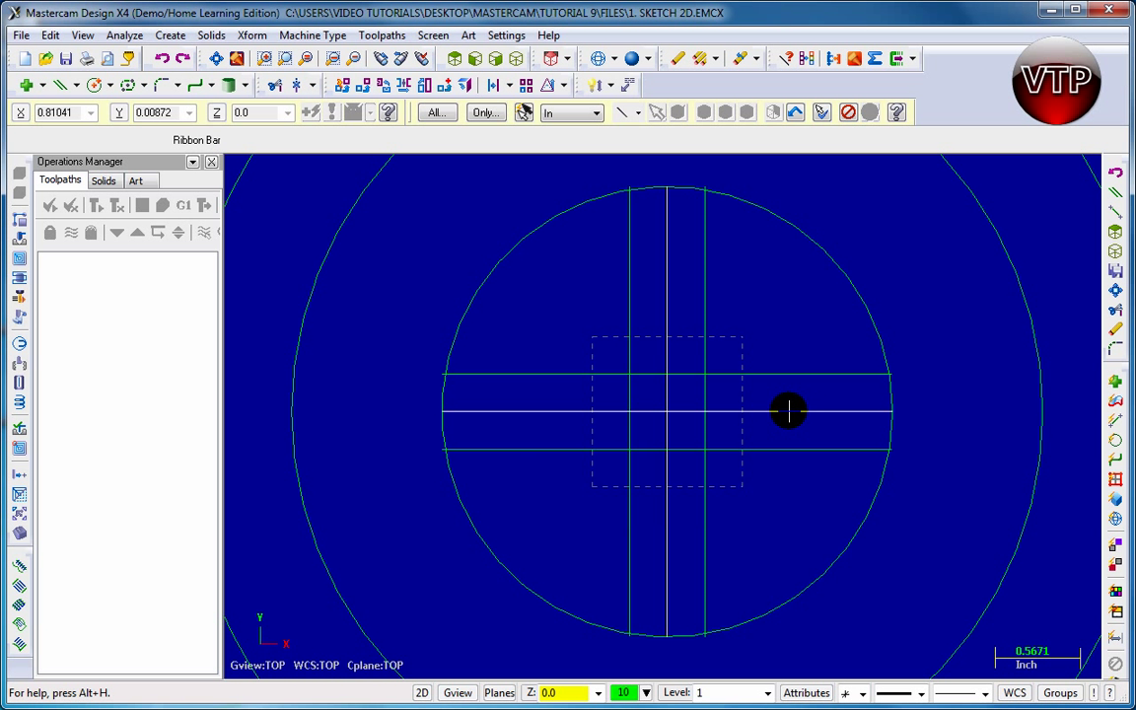
key("Delete")
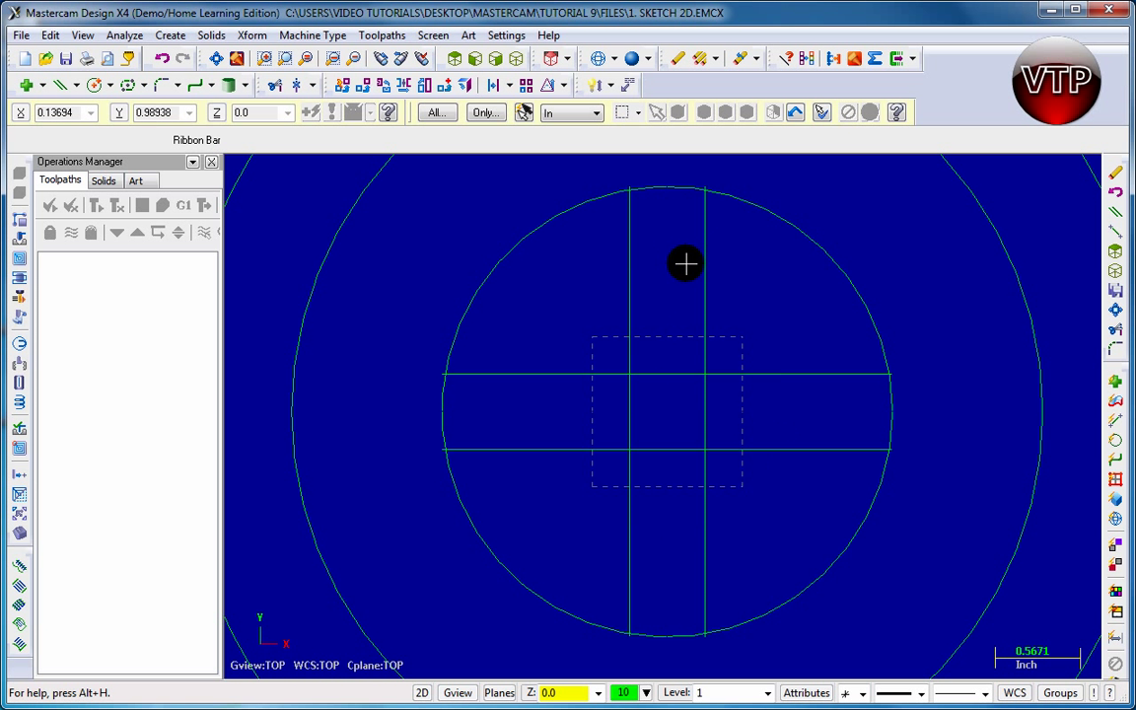
Step: Divide/Delete the four circle arcs between offset lines and the inner line segments at the centre
left_click(276, 89)
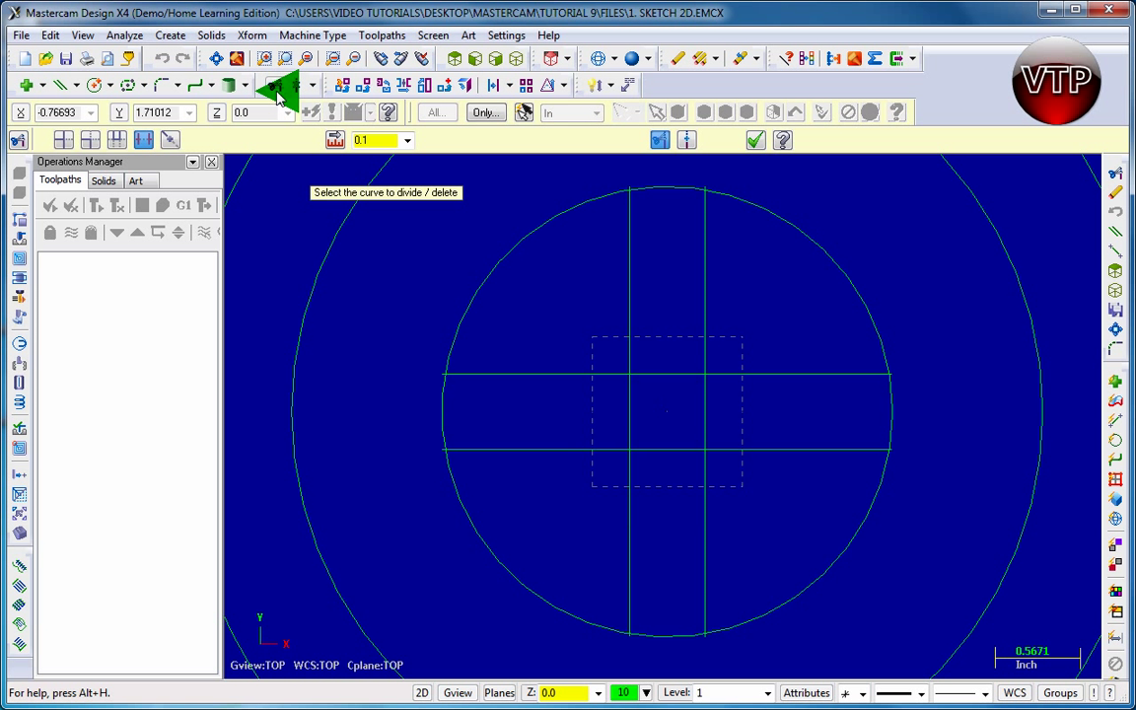
left_click(143, 141)
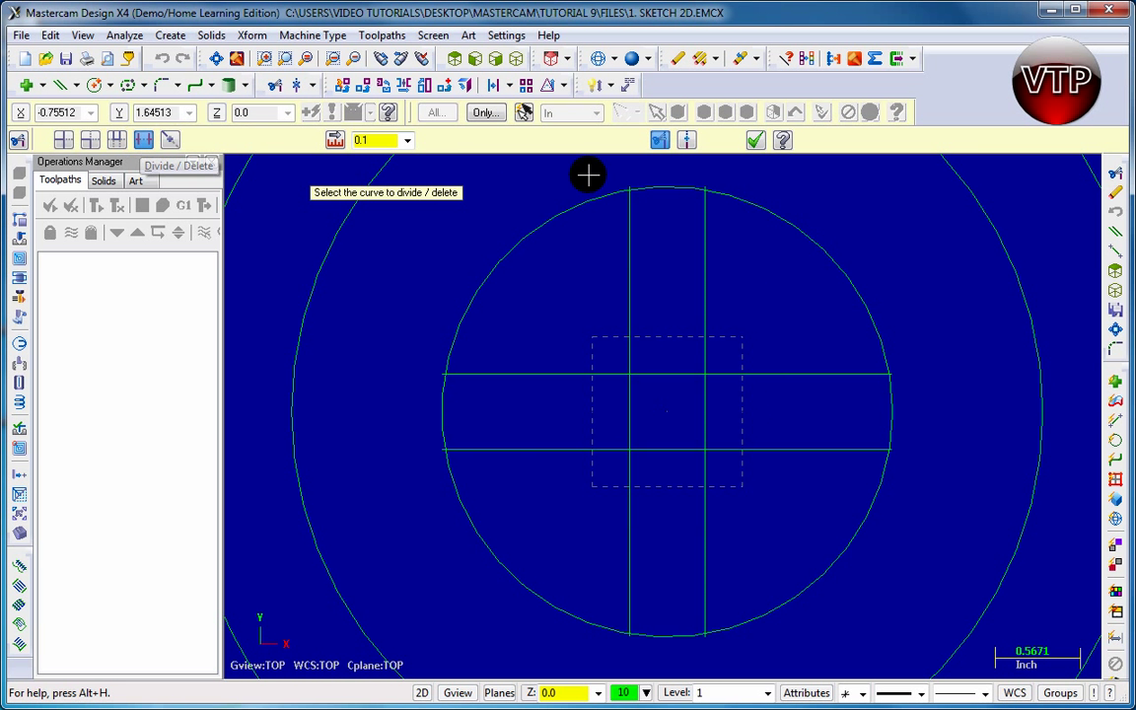
left_click(445, 412)
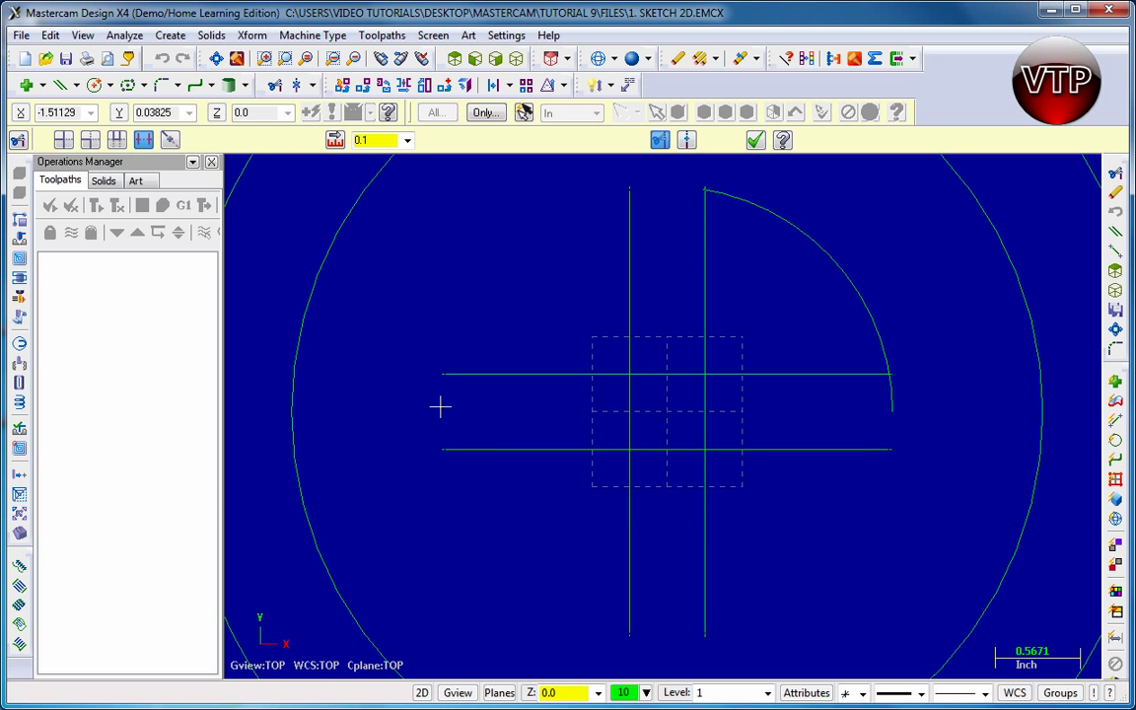
left_click(667, 187)
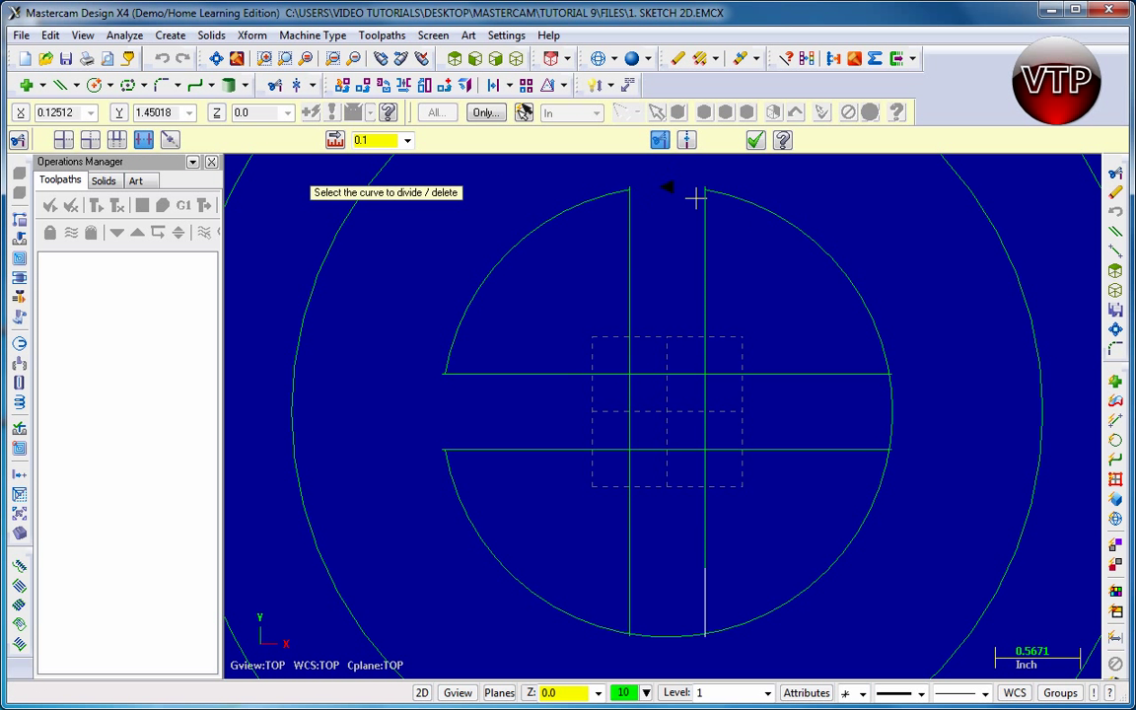
left_click(891, 411)
left_click(664, 636)
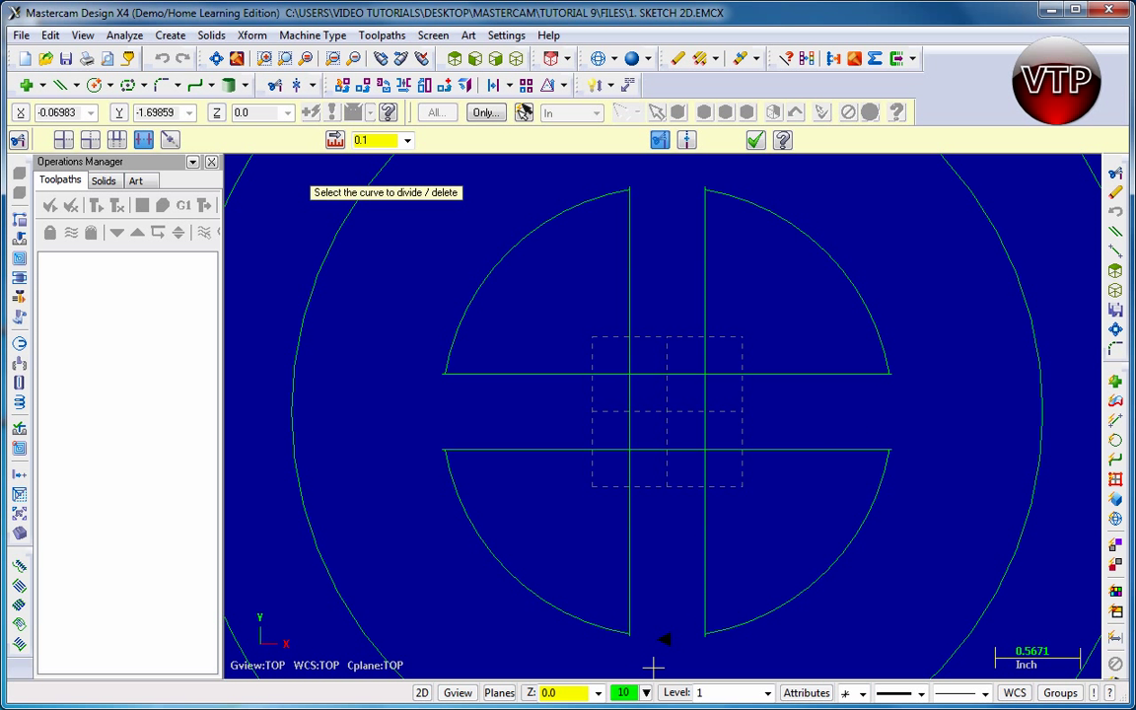
left_click(664, 450)
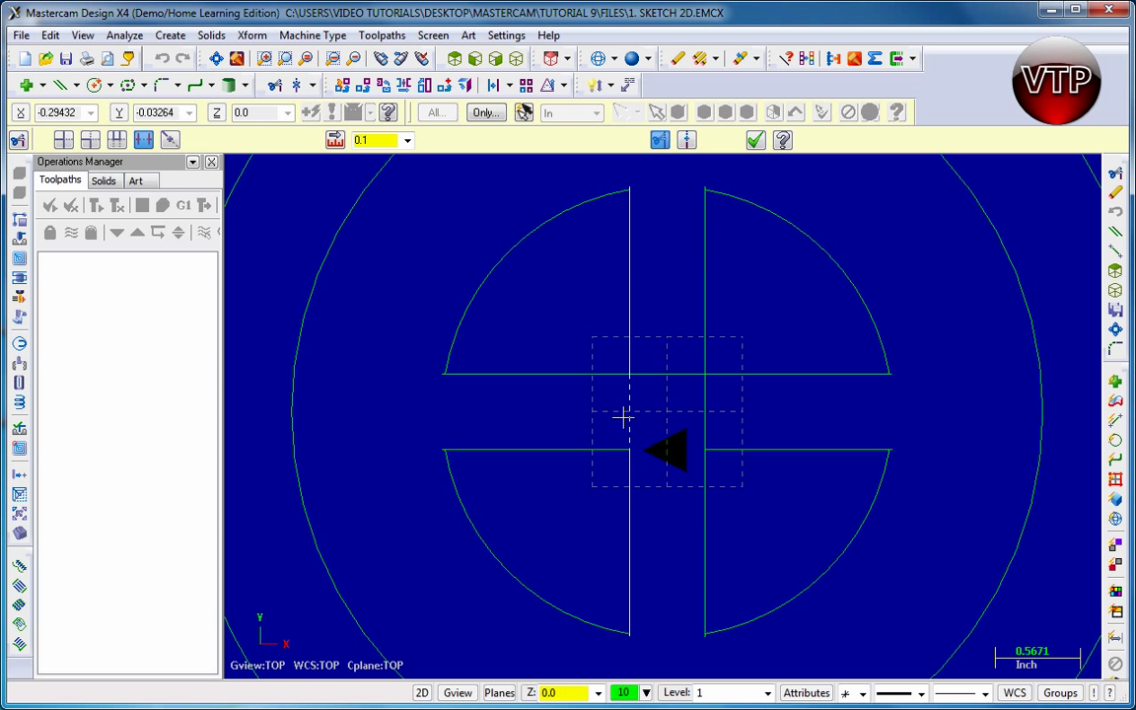
left_click(658, 375)
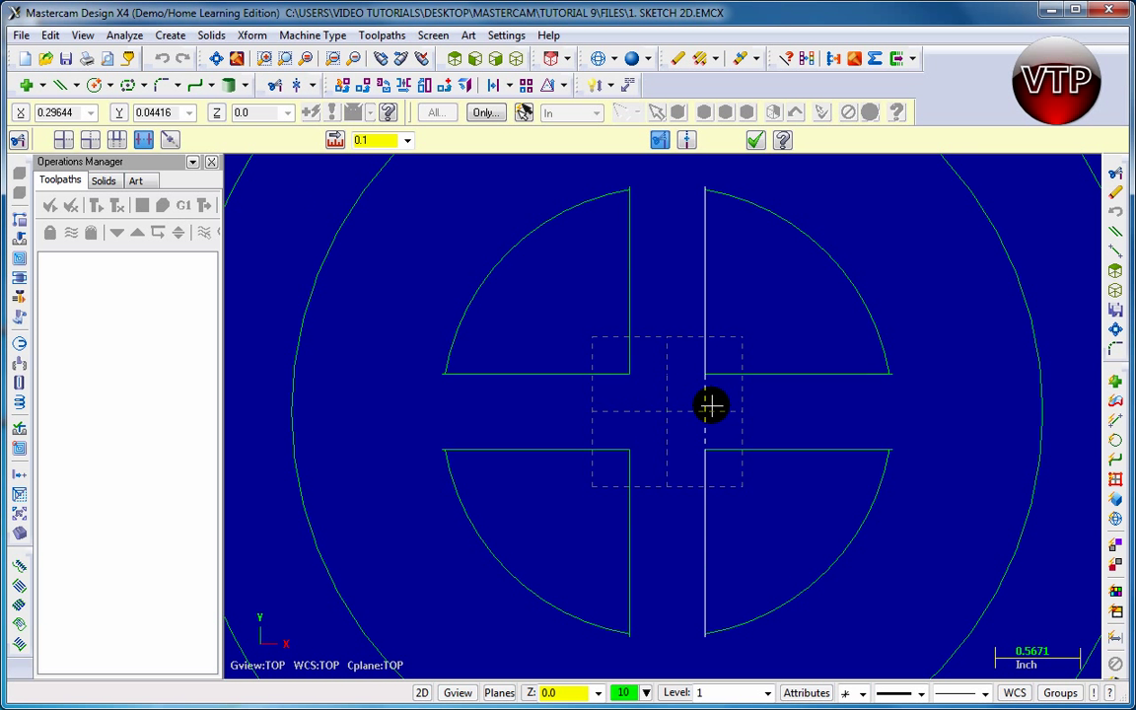
left_click(754, 141)
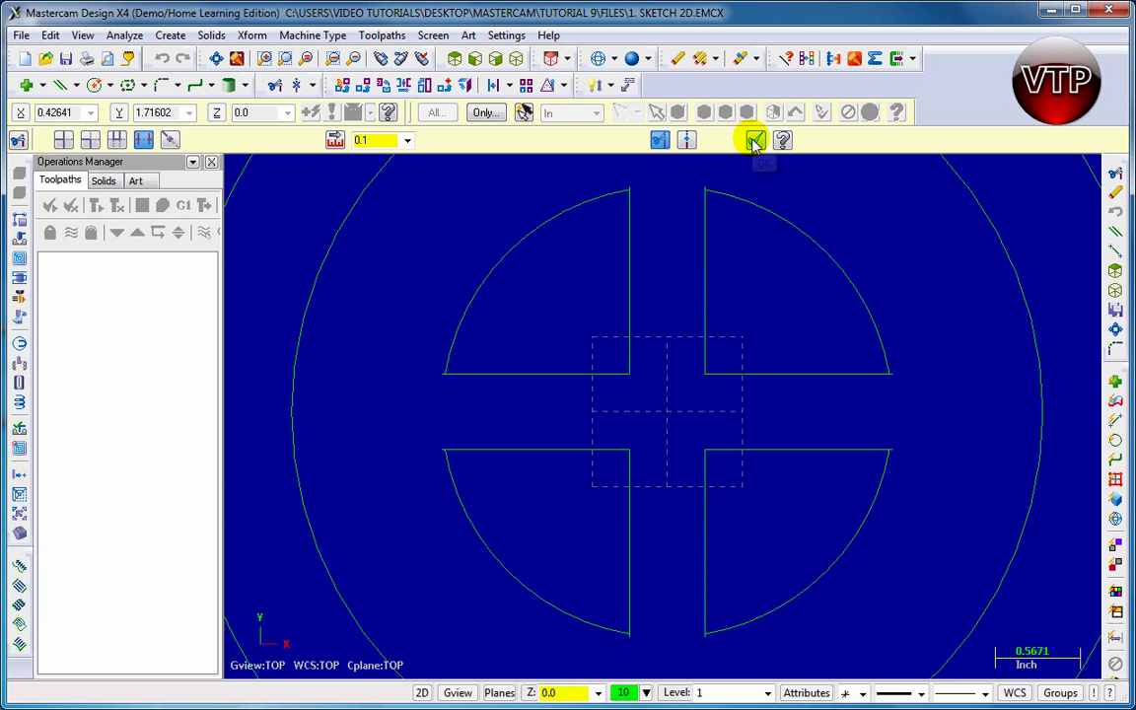
Step: Window-select and delete the upper-right and lower-left quarter shapes
mouse_move(918, 400)
left_mouse_down()
mouse_move(786, 303)
mouse_move(680, 175)
left_mouse_up()
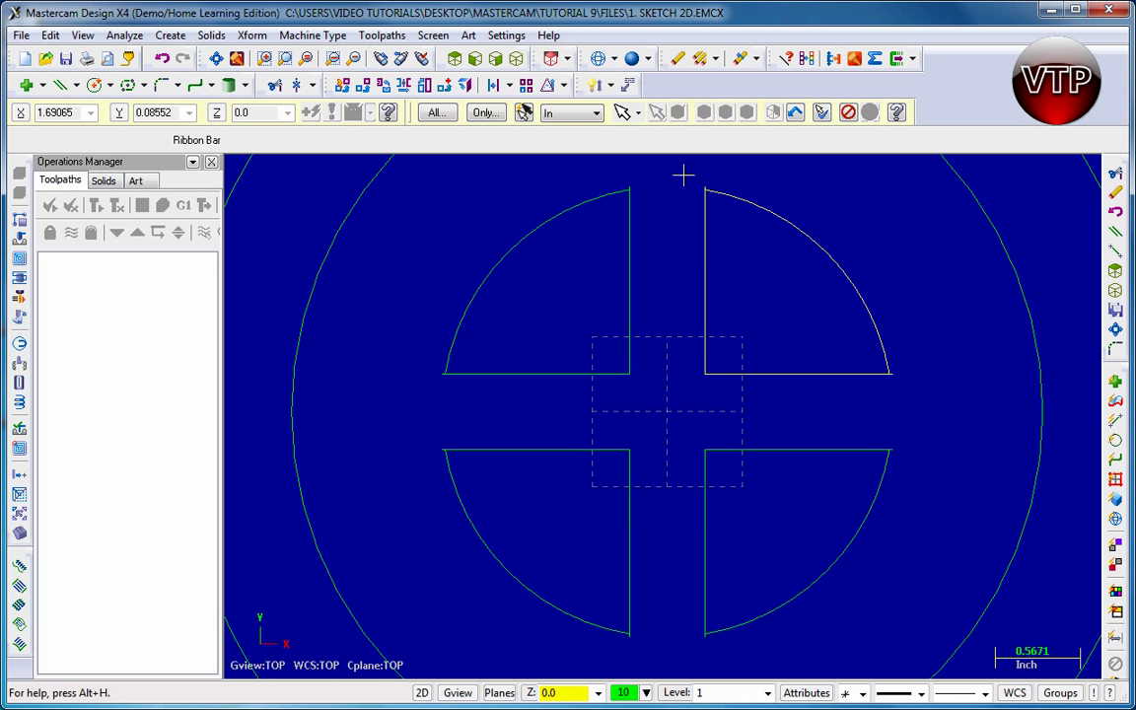
left_click(836, 291)
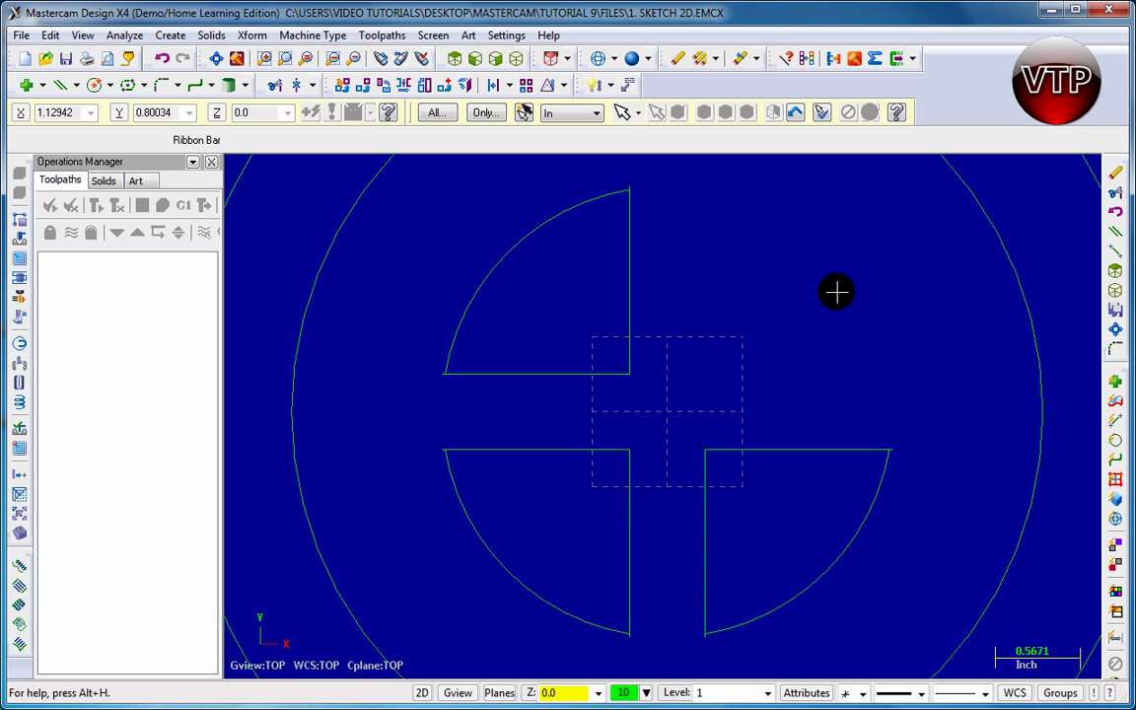
left_click_drag(588, 554, 437, 634)
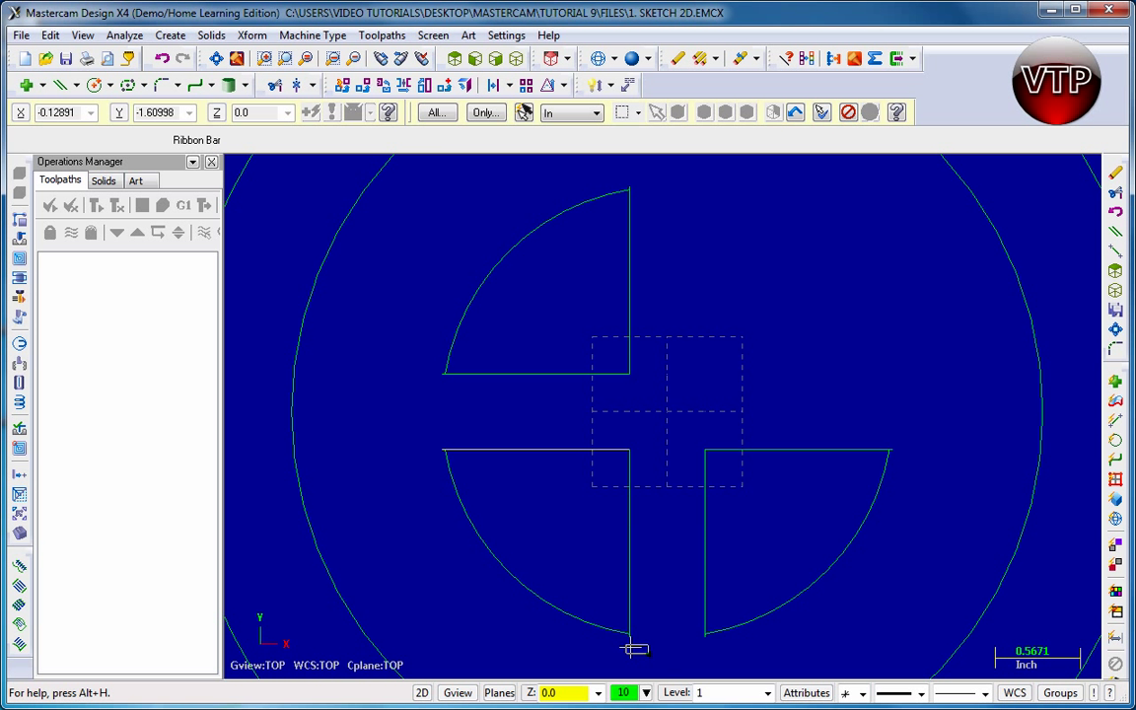
left_click(392, 421)
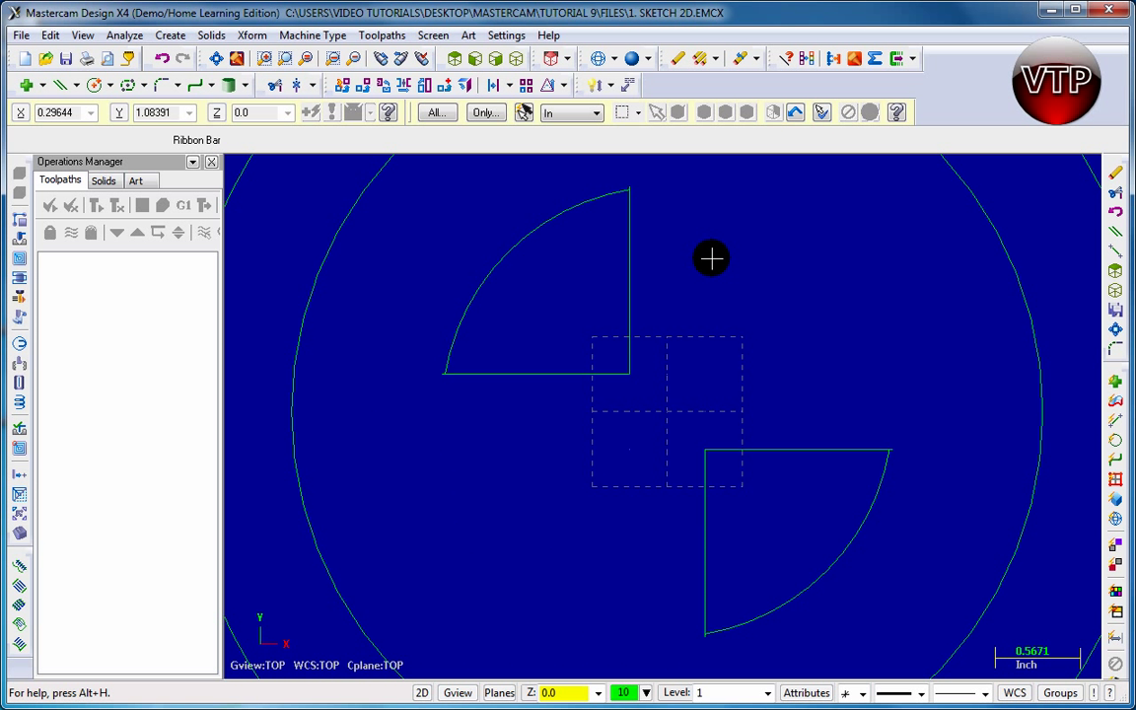
left_click(624, 183)
Step: Zoom into the corner and Divide/Delete the line stub overhanging the quarter's arc
scroll(624, 183, "up", 6)
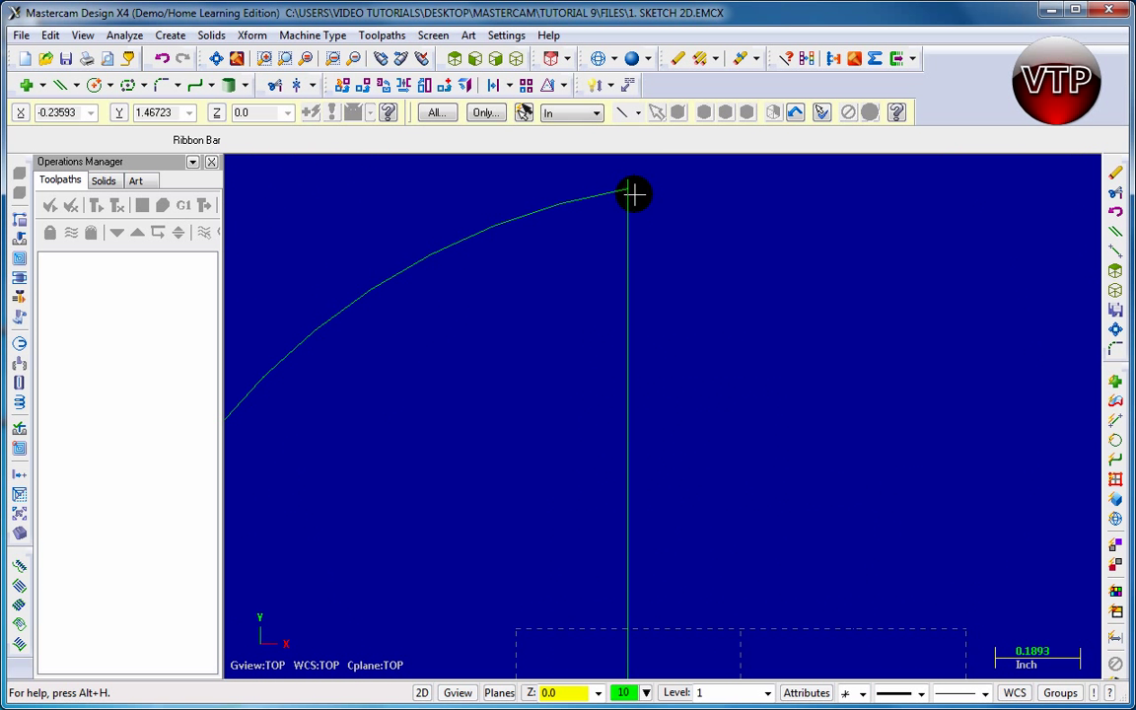
left_click(618, 185)
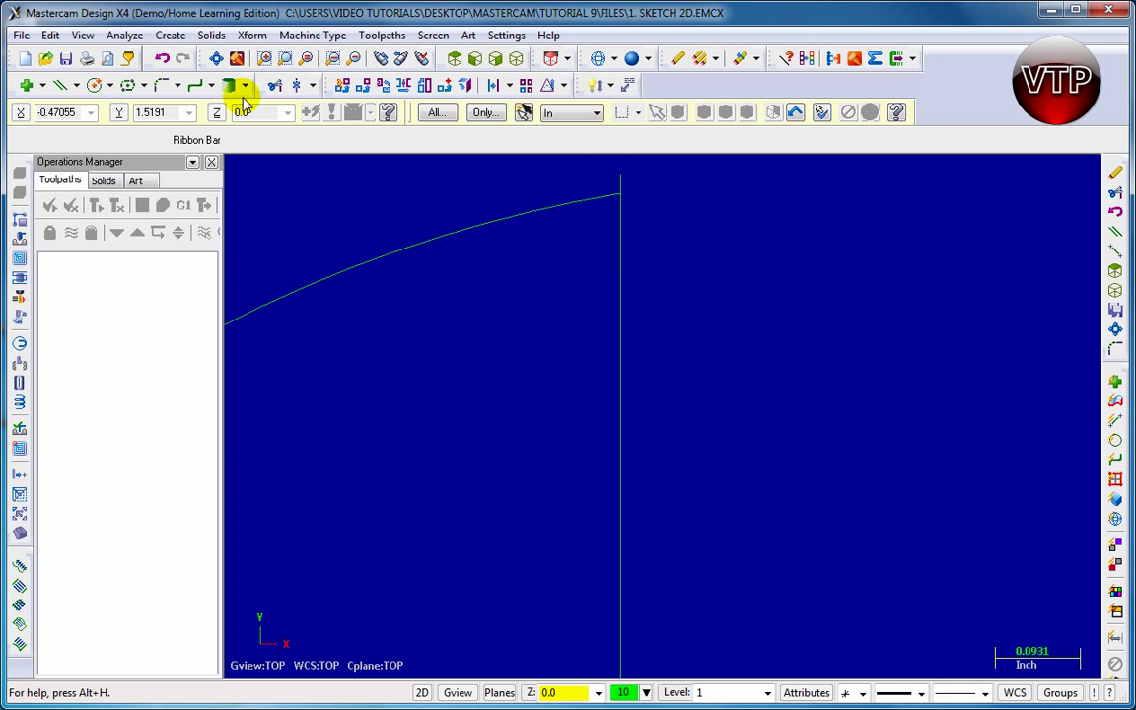
left_click(274, 89)
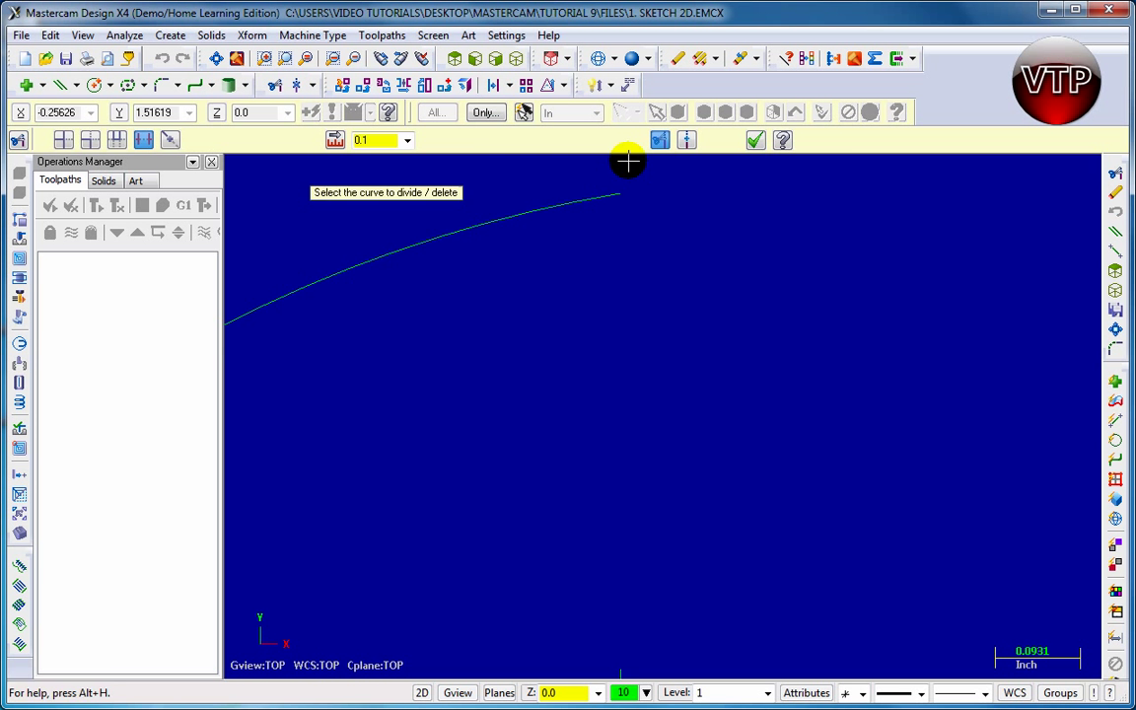
left_click(602, 197)
Step: Zoom and pan around the sketch to check the other quarter corners for overhangs
scroll(579, 273, "down", 5)
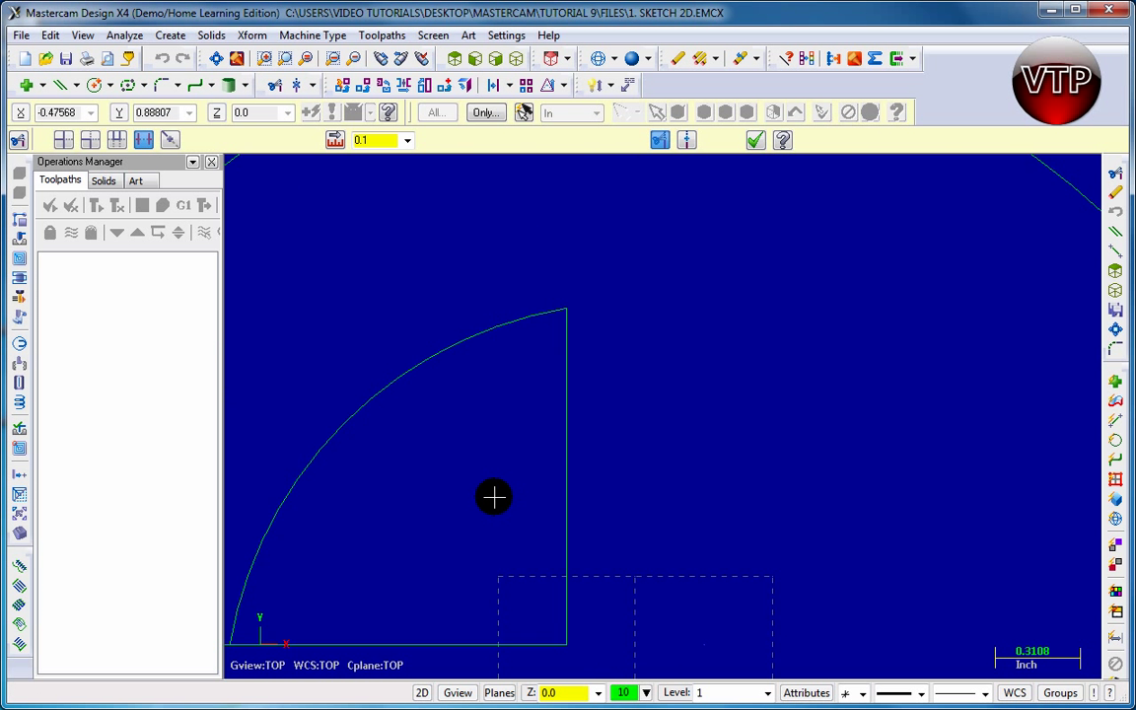
scroll(335, 582, "up", 6)
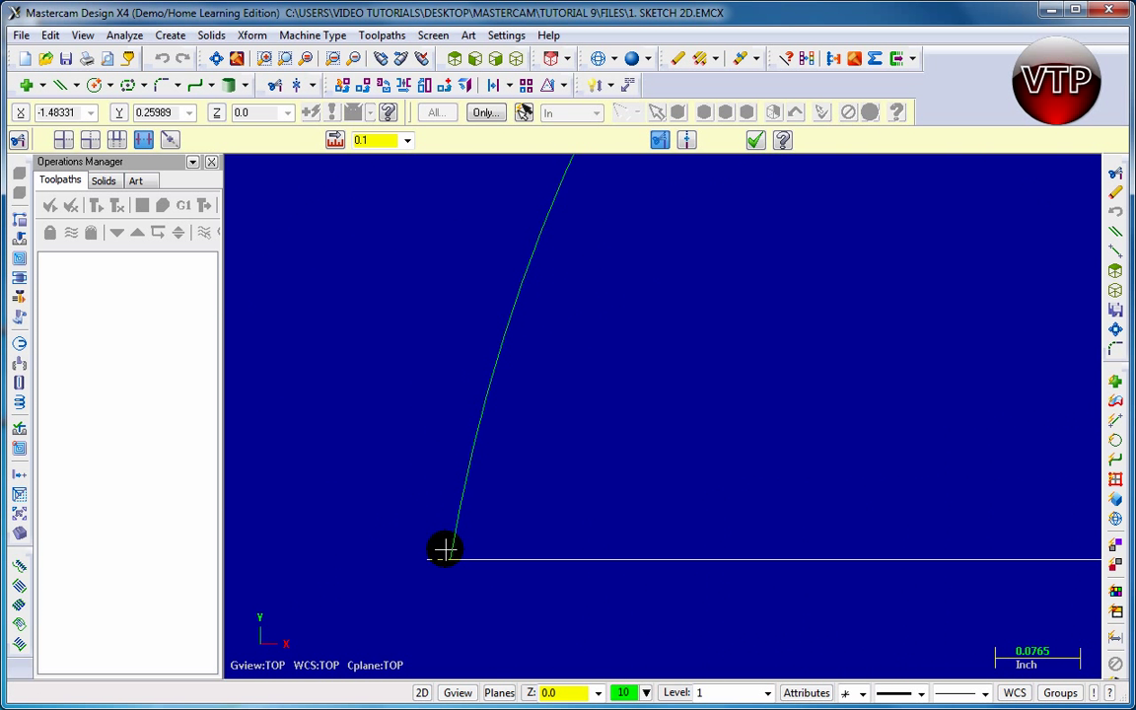
scroll(954, 497, "down", 6)
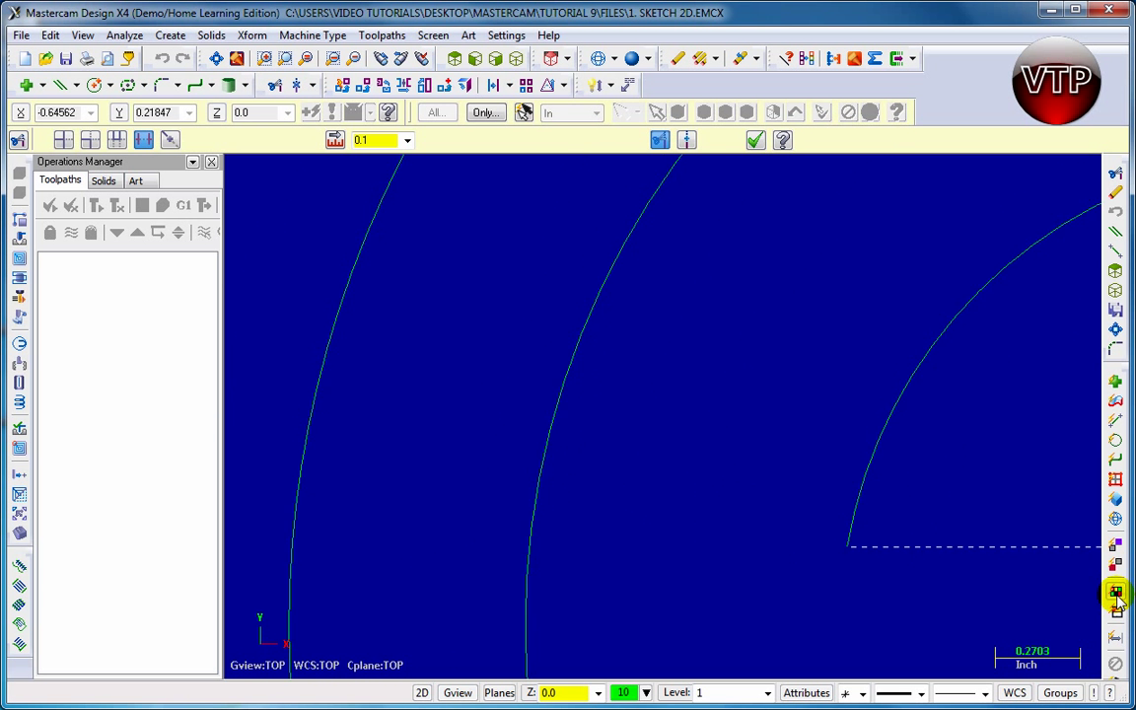
key("Right")
key("Right")
key("Right")
key("Right")
key("Right")
key("Right")
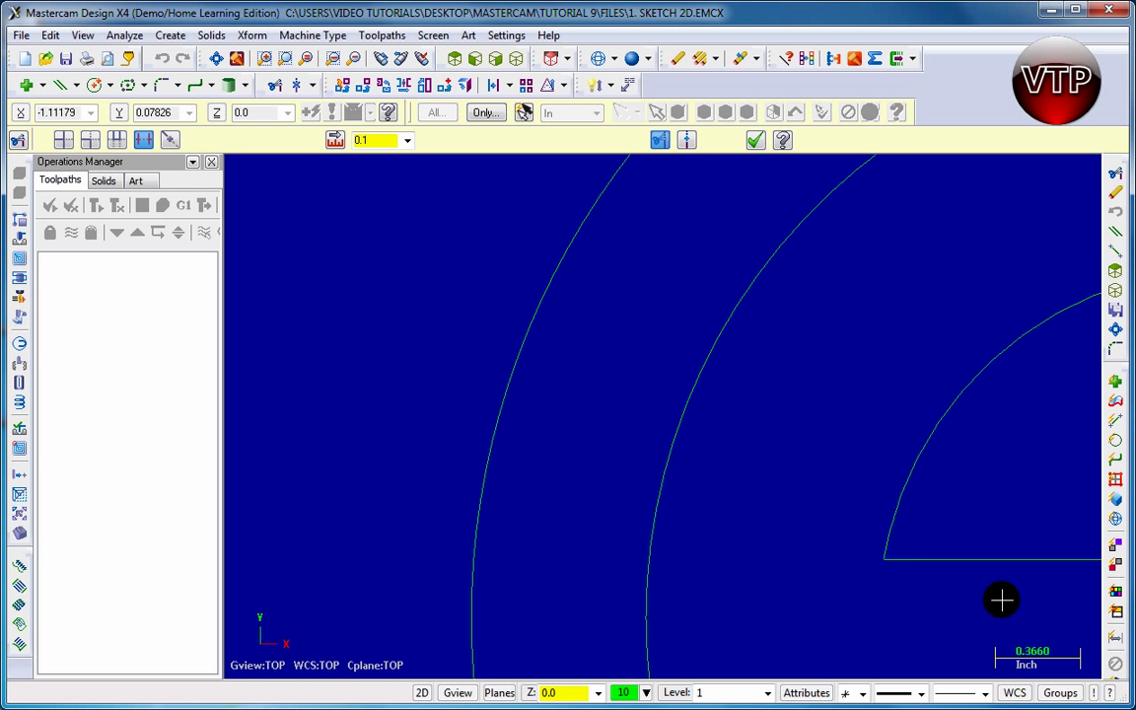
key("Down")
key("Down")
key("Down")
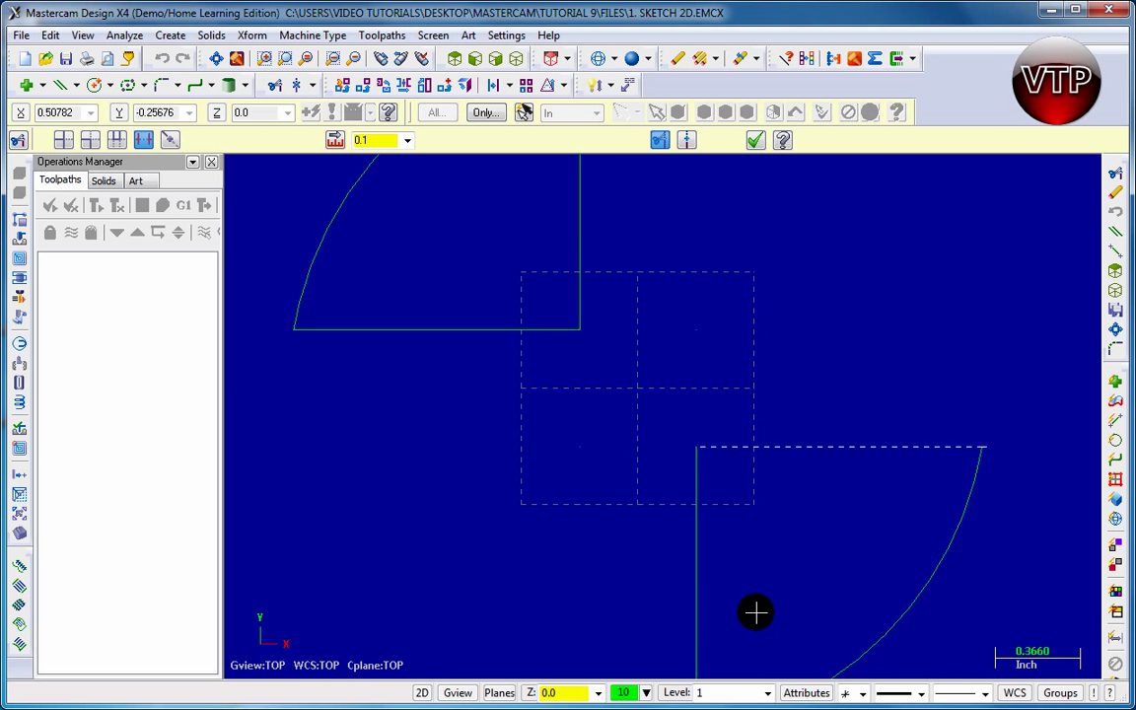
scroll(897, 488, "up", 5)
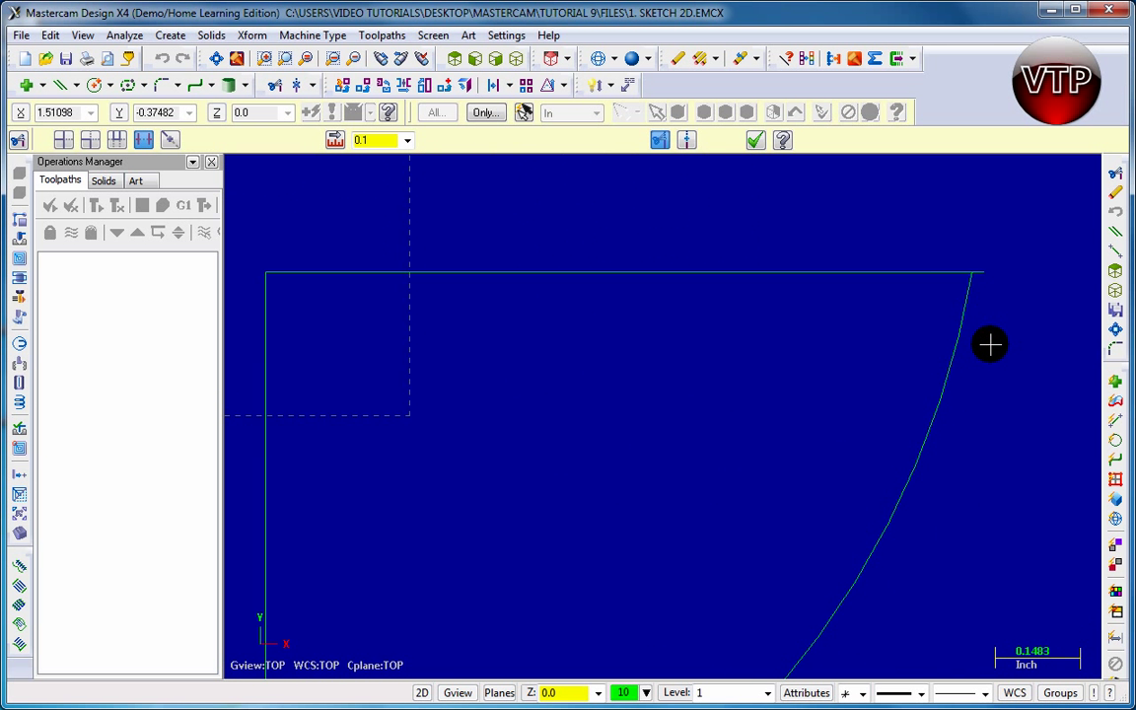
scroll(990, 344, "up", 2)
scroll(838, 424, "down", 2)
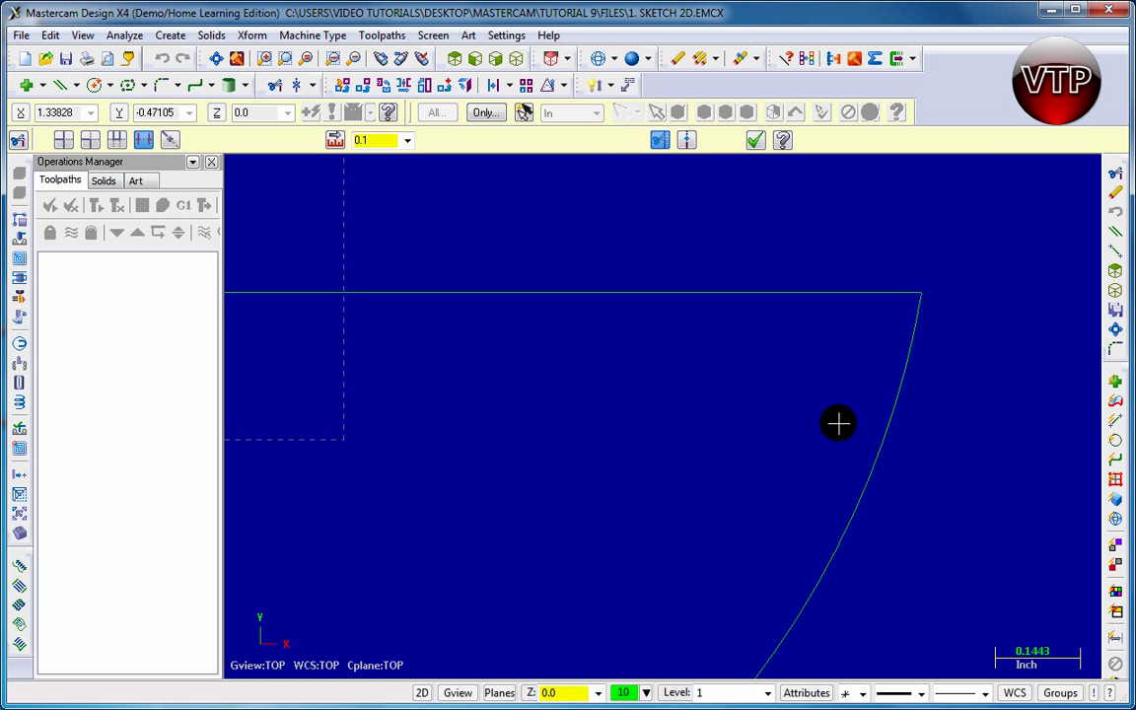
scroll(718, 581, "down", 8)
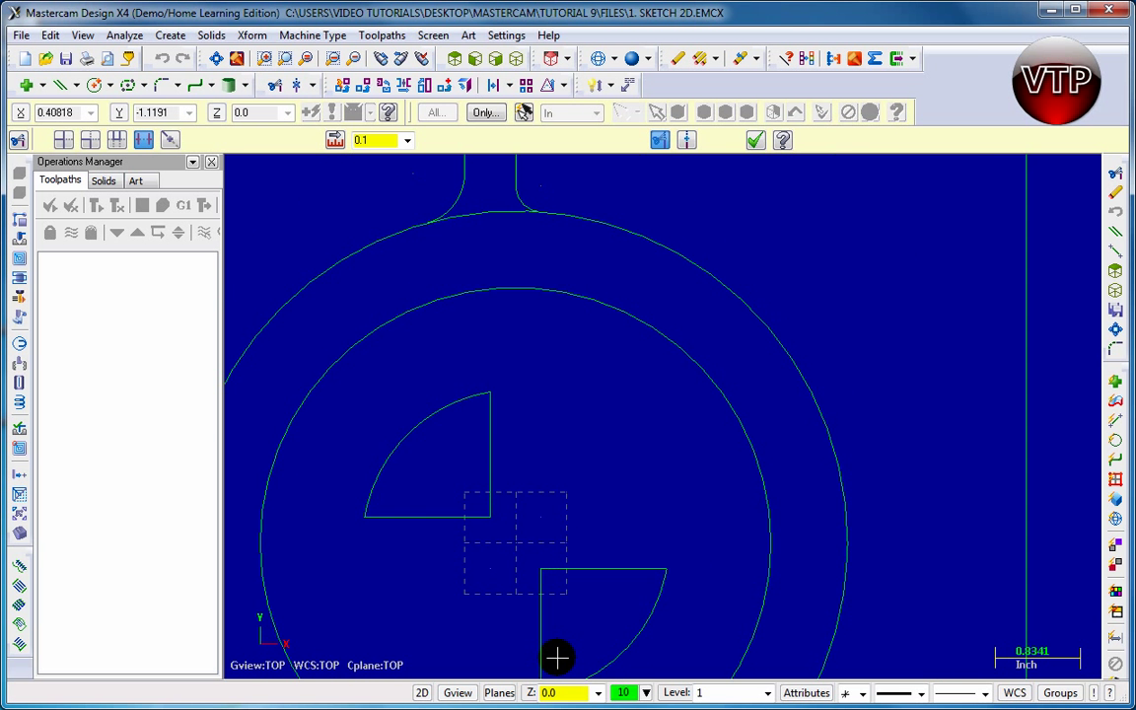
scroll(555, 654, "up", 1)
scroll(512, 616, "down", 2)
scroll(542, 596, "up", 6)
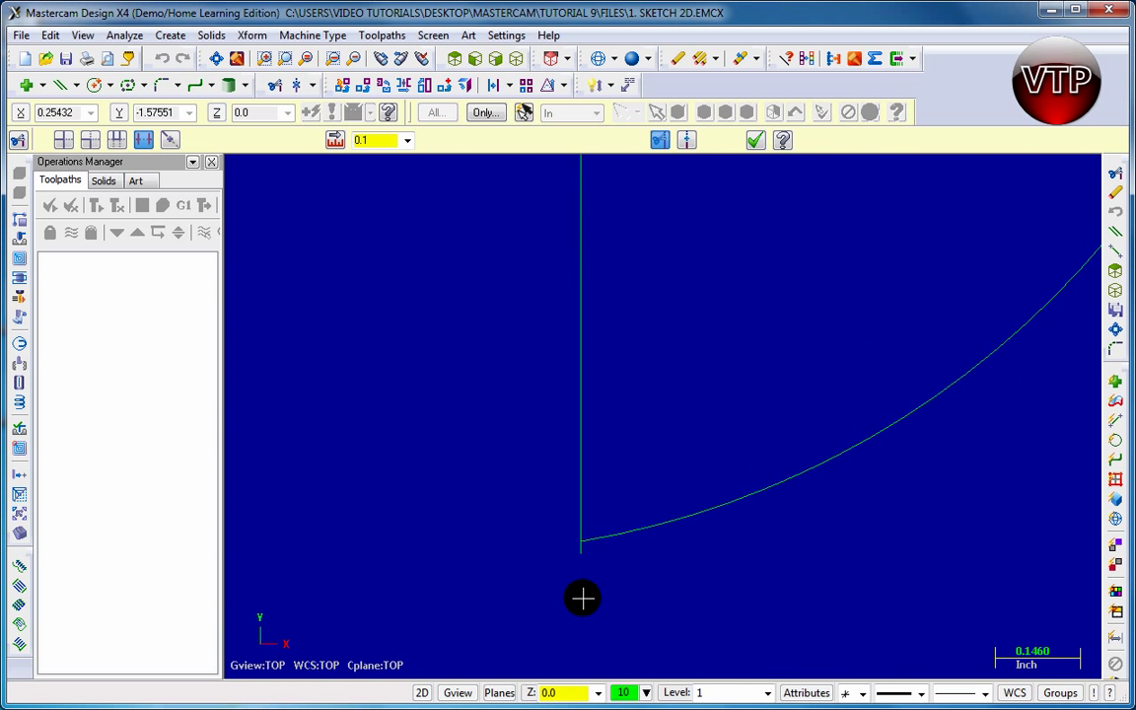
scroll(590, 519, "up", 2)
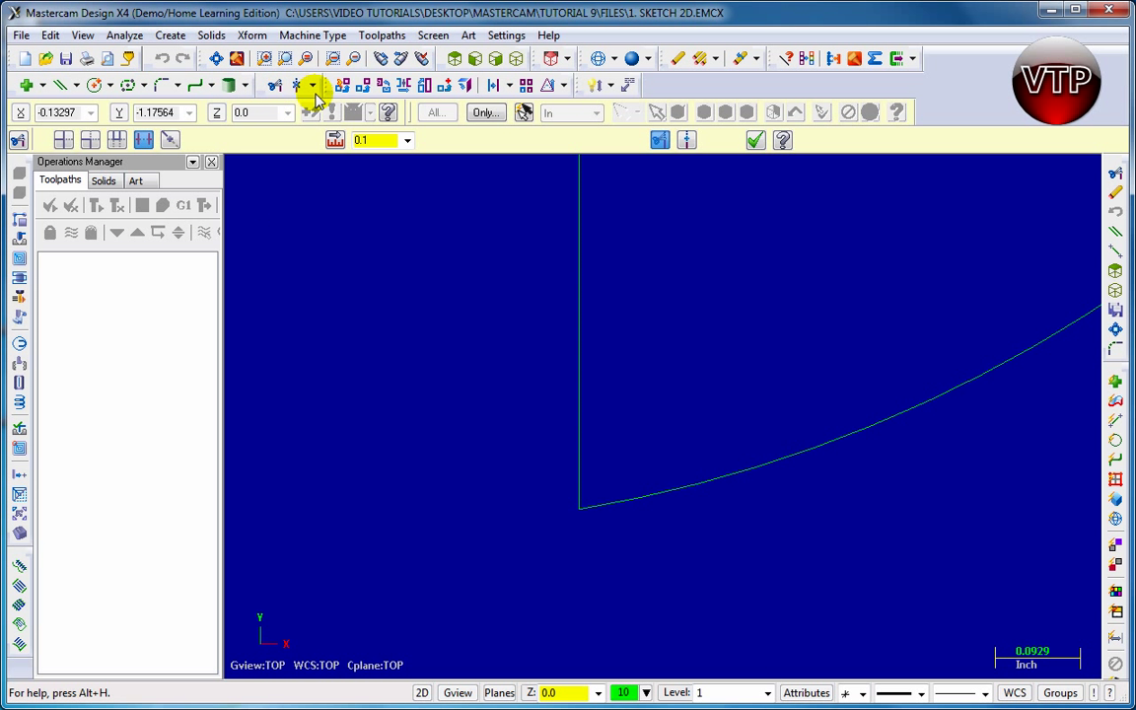
Step: Fit the whole part, end trimming, and rotate the view to an isometric-like angle
left_click(215, 59)
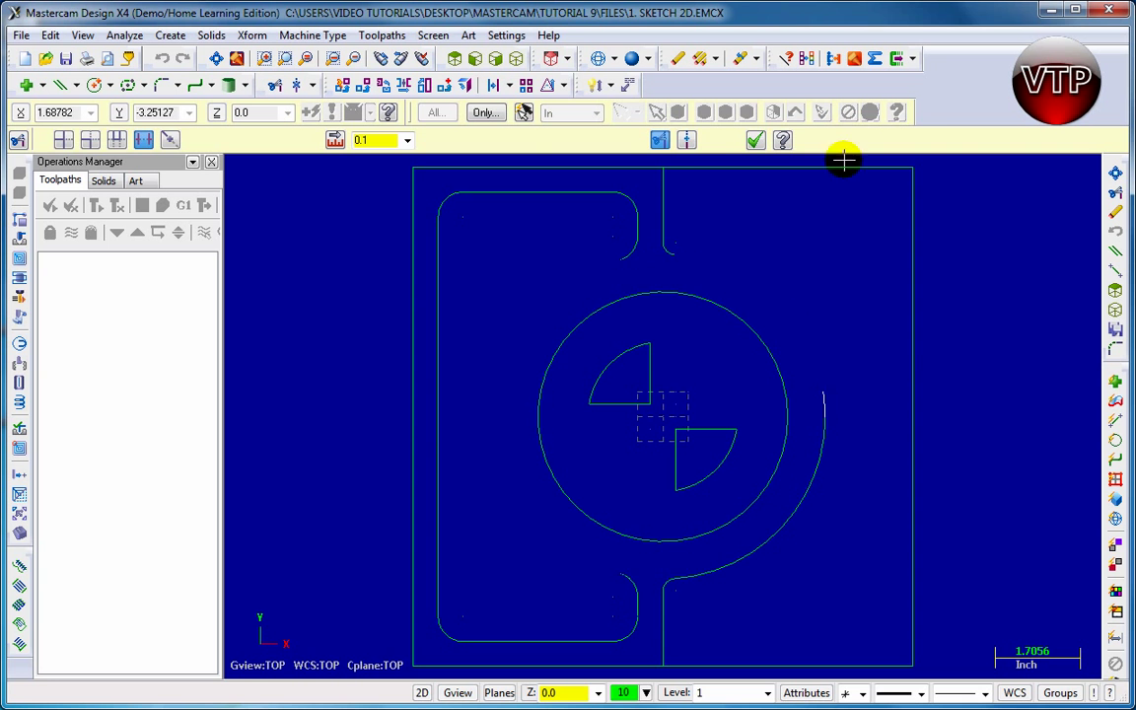
left_click(755, 140)
mouse_move(755, 532)
middle_mouse_down()
mouse_move(766, 528)
mouse_move(768, 476)
mouse_move(790, 475)
mouse_move(773, 626)
mouse_move(814, 492)
mouse_move(834, 476)
mouse_move(807, 537)
mouse_move(821, 484)
mouse_move(900, 474)
mouse_move(822, 480)
mouse_move(883, 475)
middle_mouse_up()
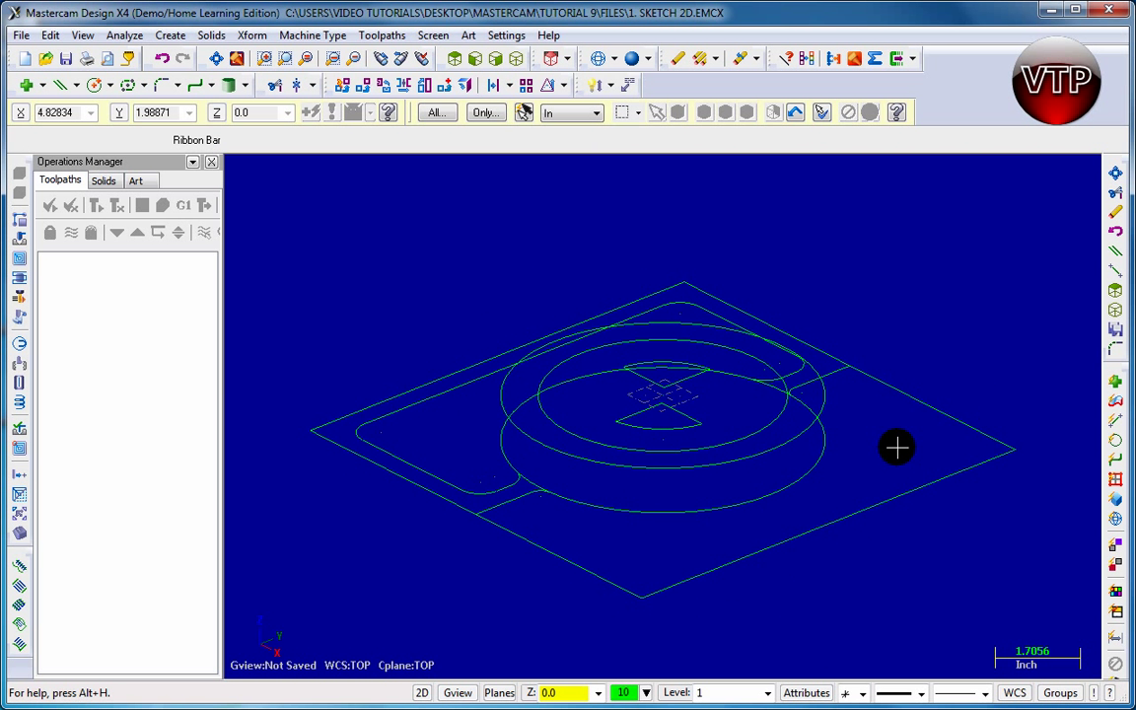